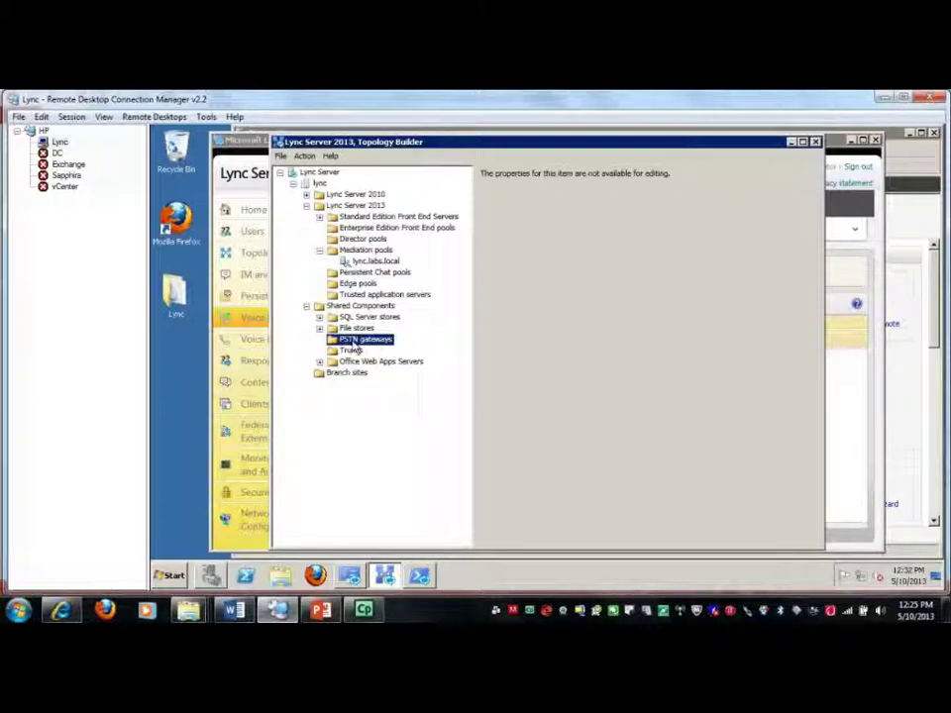
Create a new PSTN gateway at address 192.168.0.160, keeping all configured IPv4 addresses
right_click(353, 340)
click(367, 348)
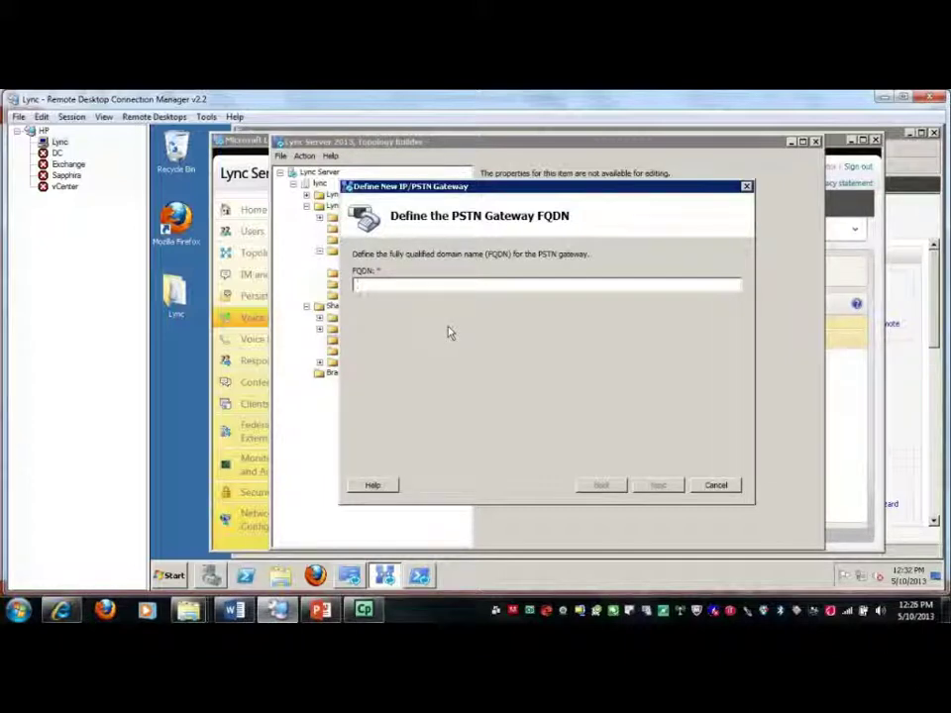
text(192)
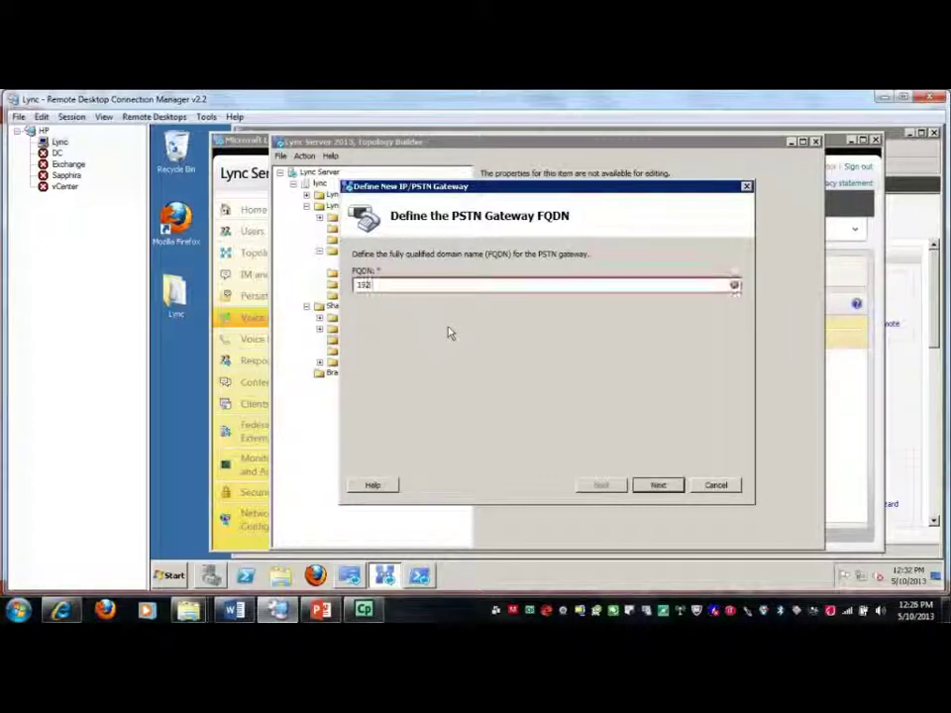
text(.168.00)
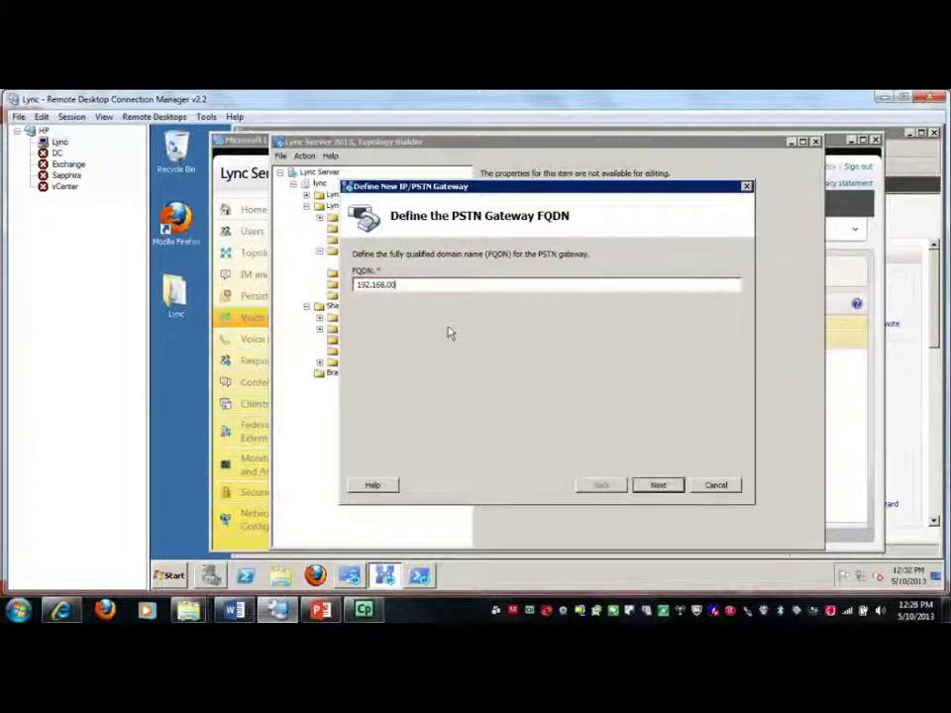
key(BackSpace)
text(.160)
click(653, 489)
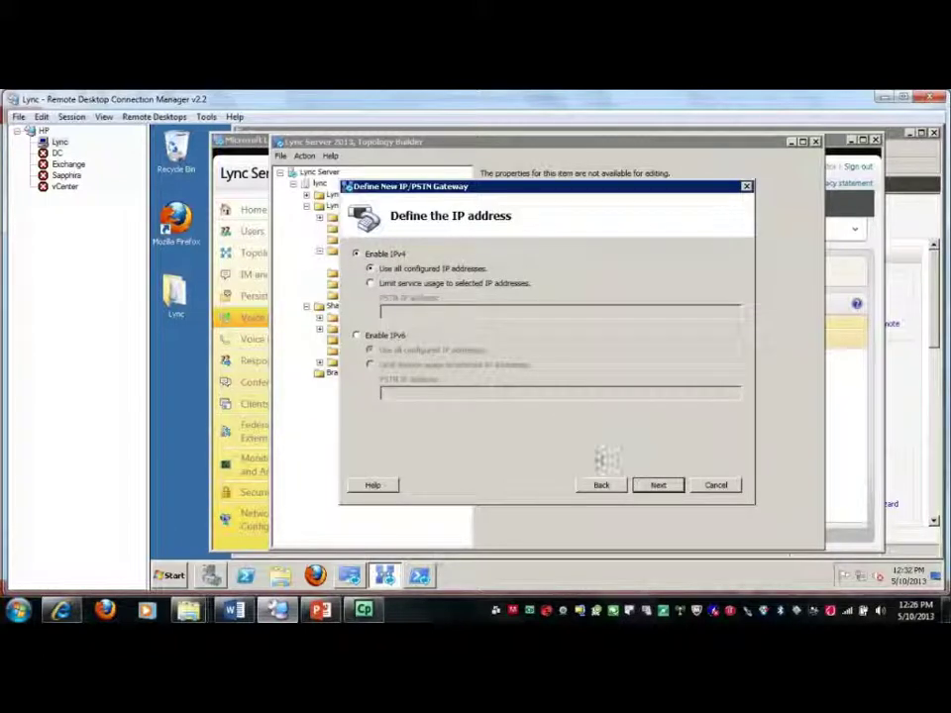
click(658, 487)
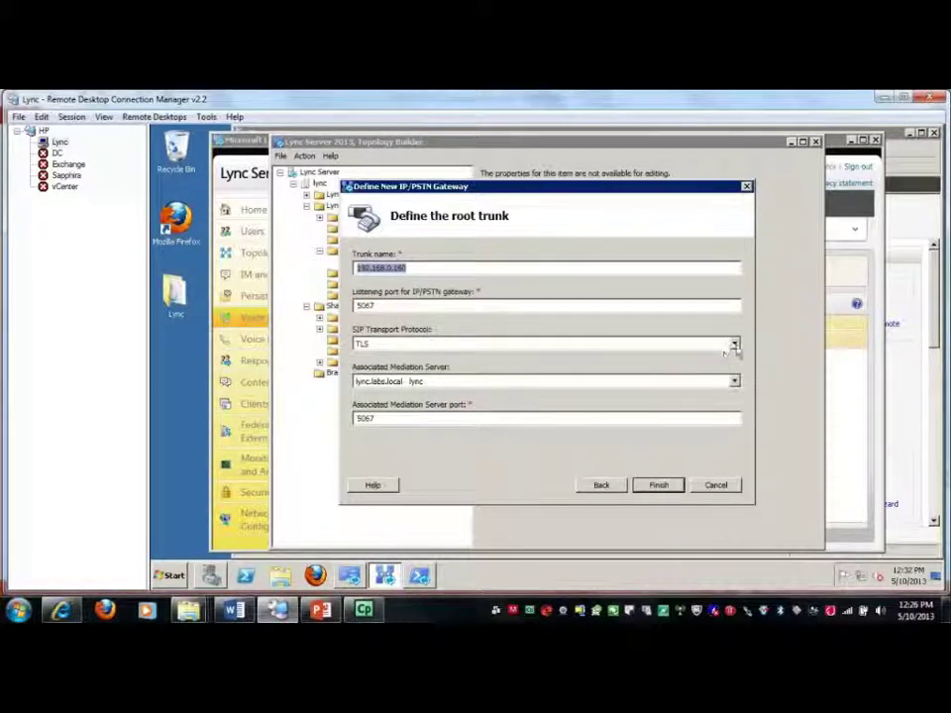
Set the gateway's root trunk to TCP transport on listening port 5060 and finish
click(654, 344)
click(526, 357)
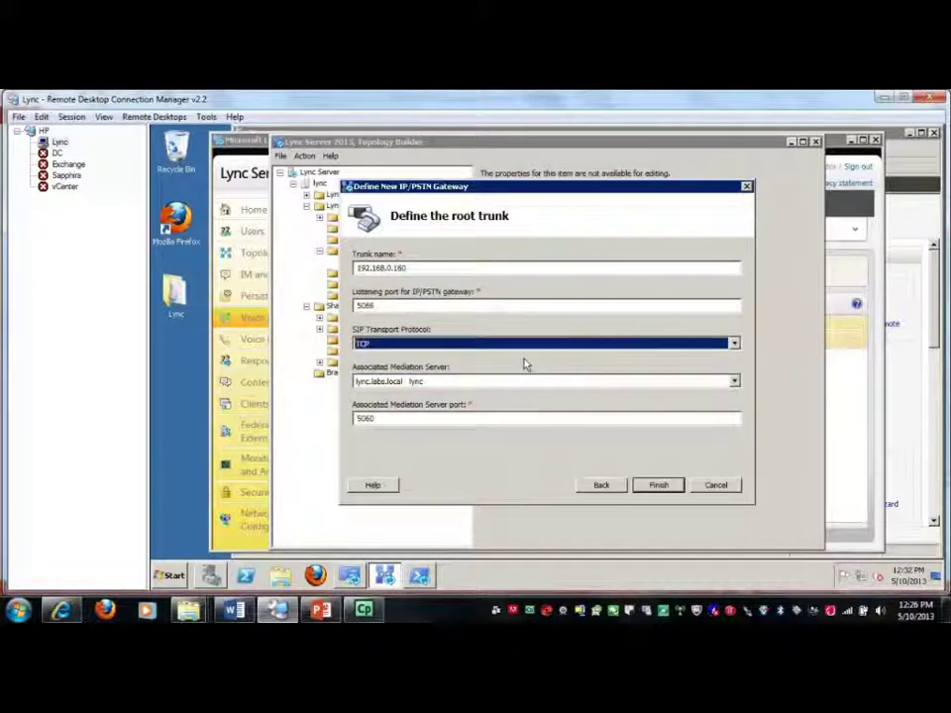
click(404, 307)
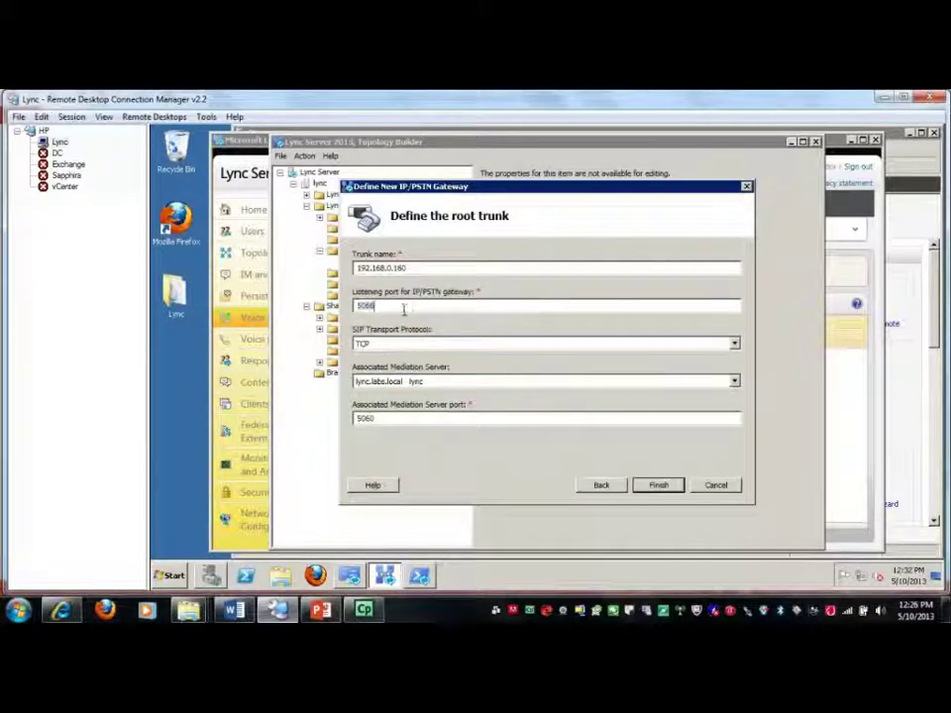
text(0)
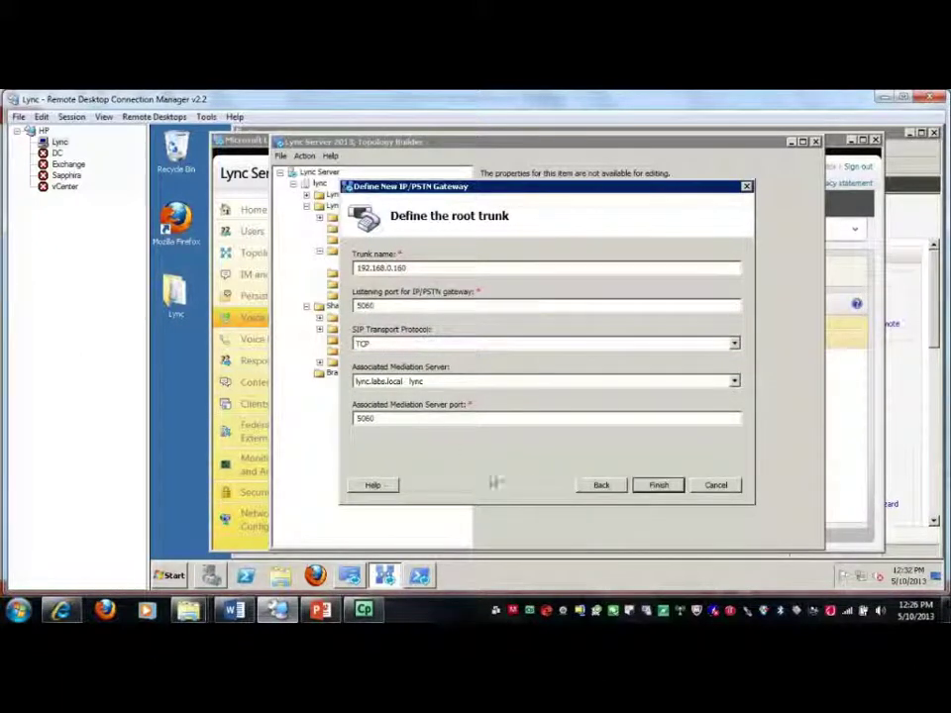
click(656, 487)
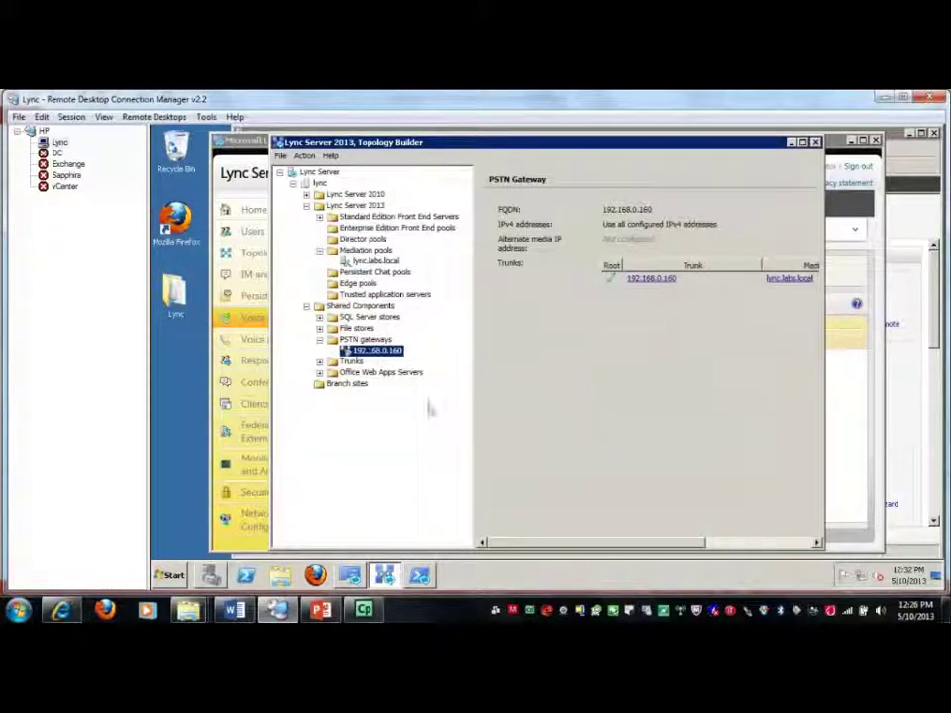
Check trunk 192.168.0.160 and confirm the lync.labs.local mediation server's properties list it
click(319, 362)
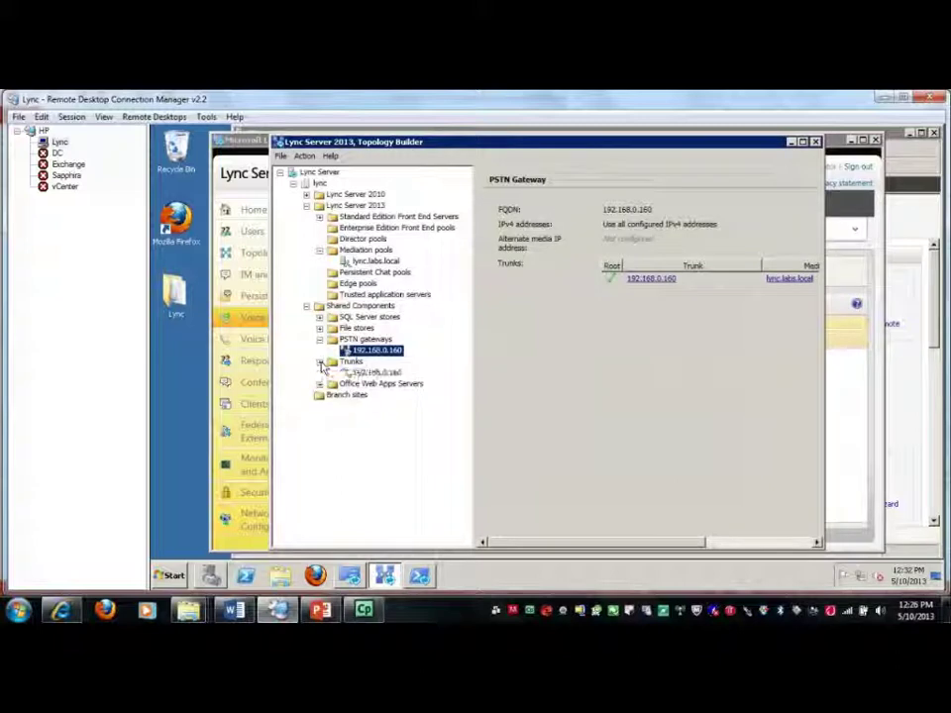
click(367, 372)
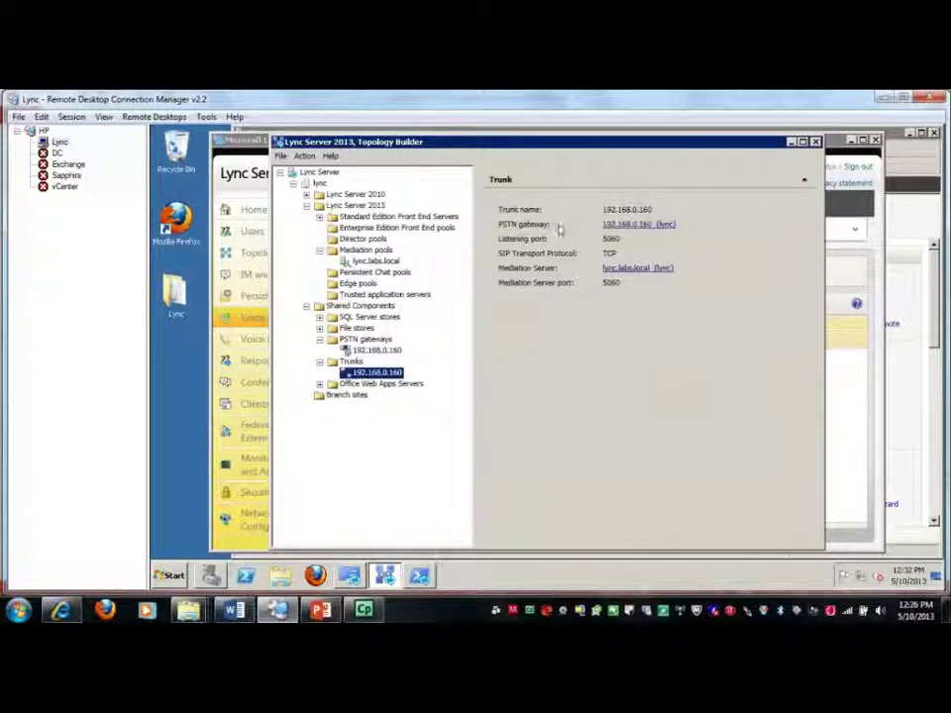
click(377, 262)
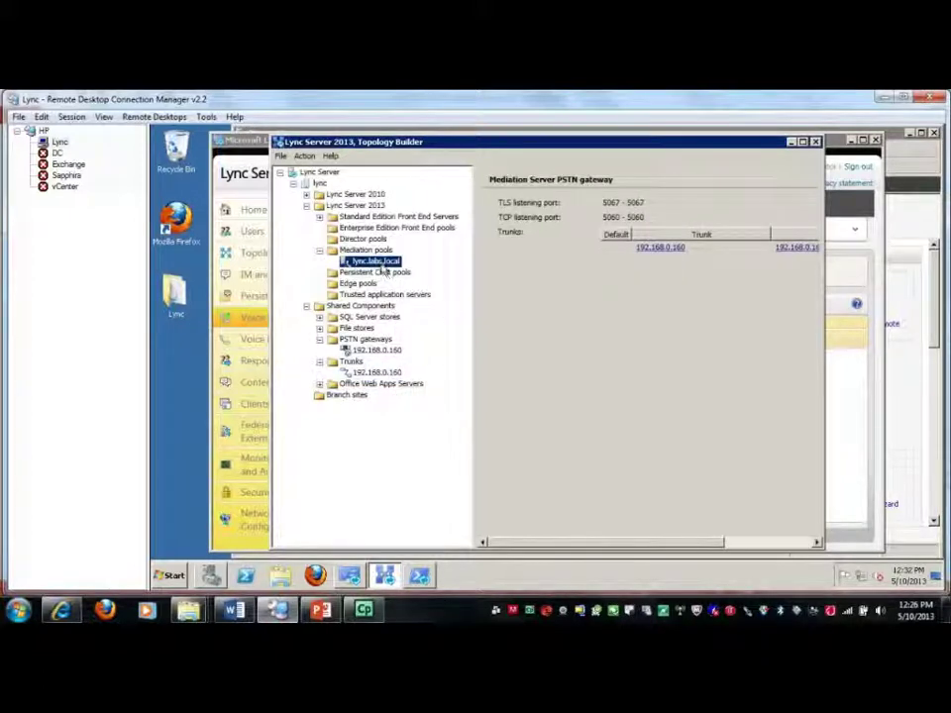
right_click(382, 266)
click(396, 274)
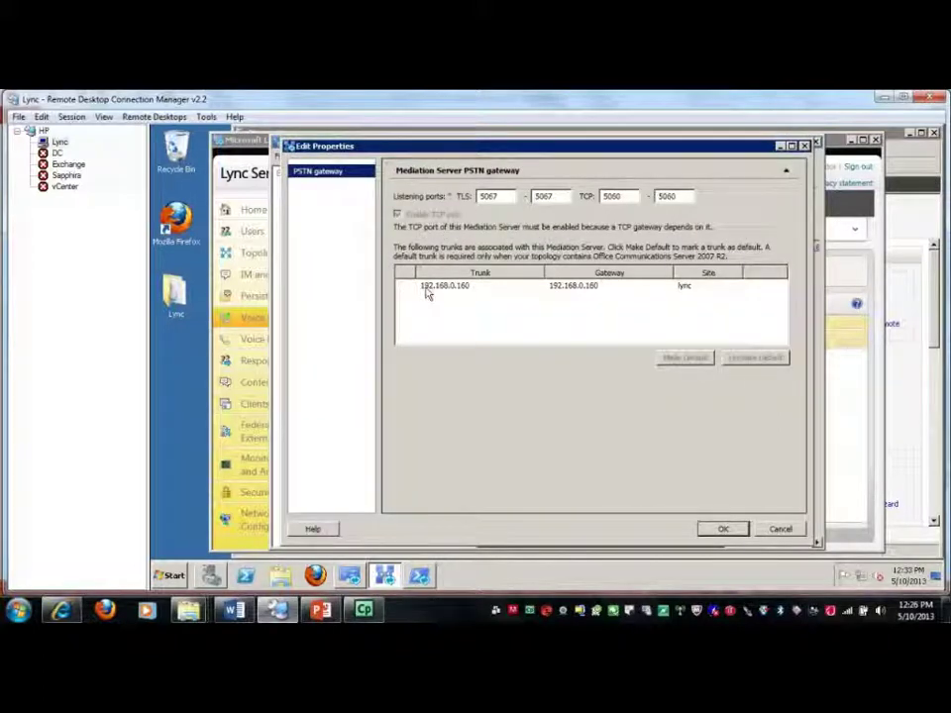
click(428, 290)
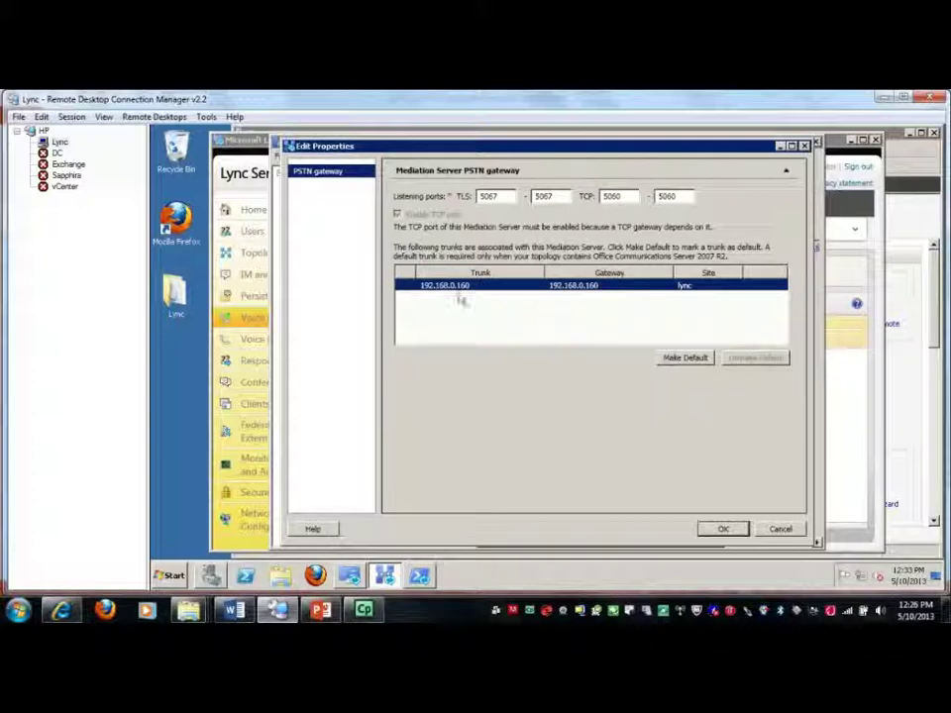
click(721, 531)
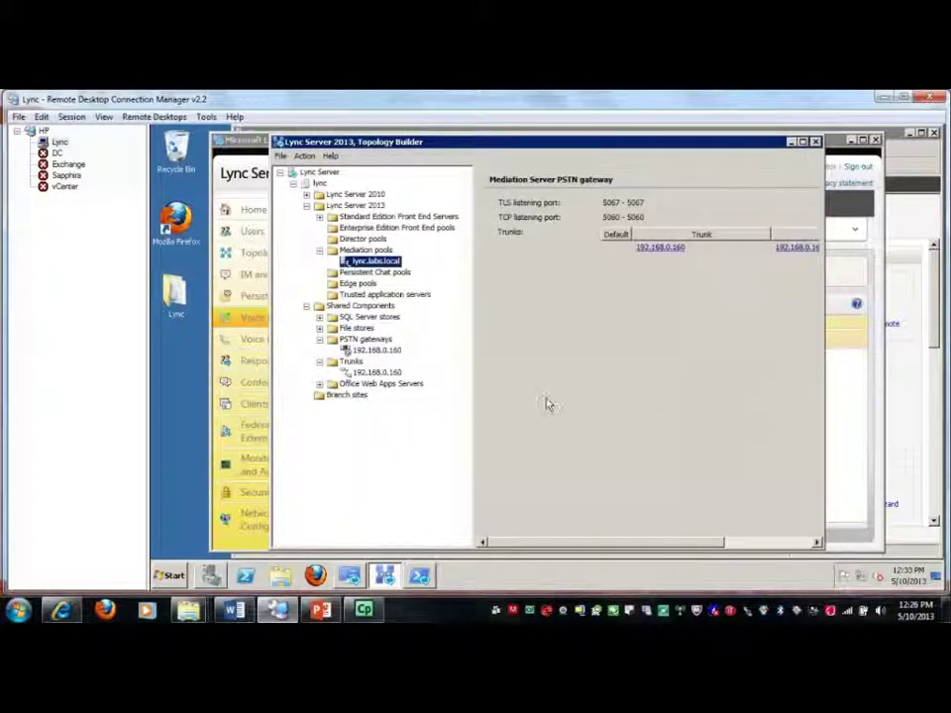
Publish the topology from the Lync Server root node and close the completed wizard
click(302, 173)
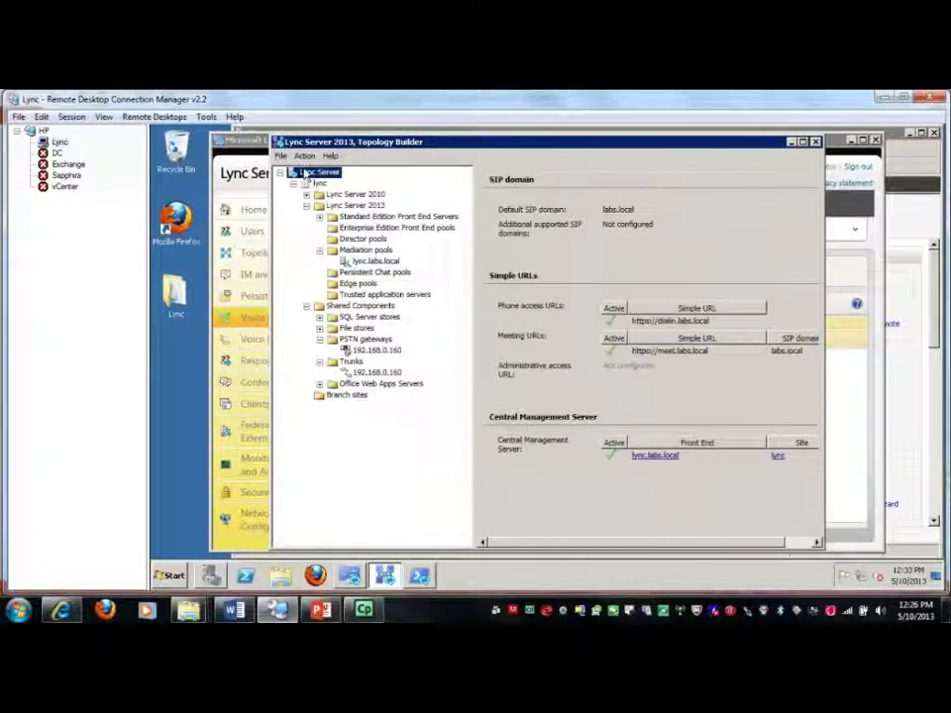
right_click(301, 177)
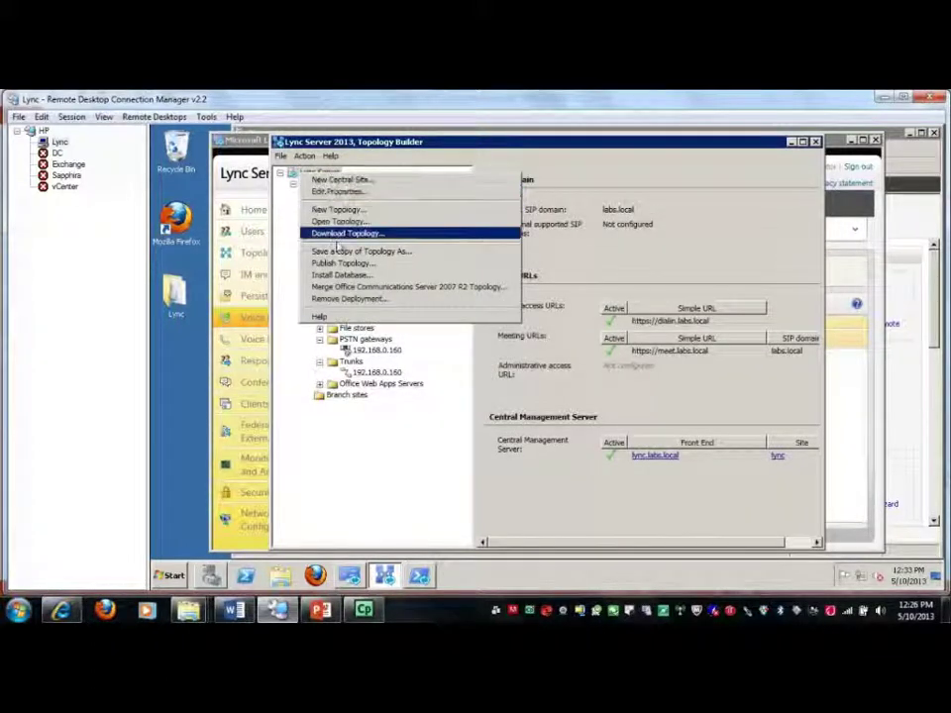
click(337, 265)
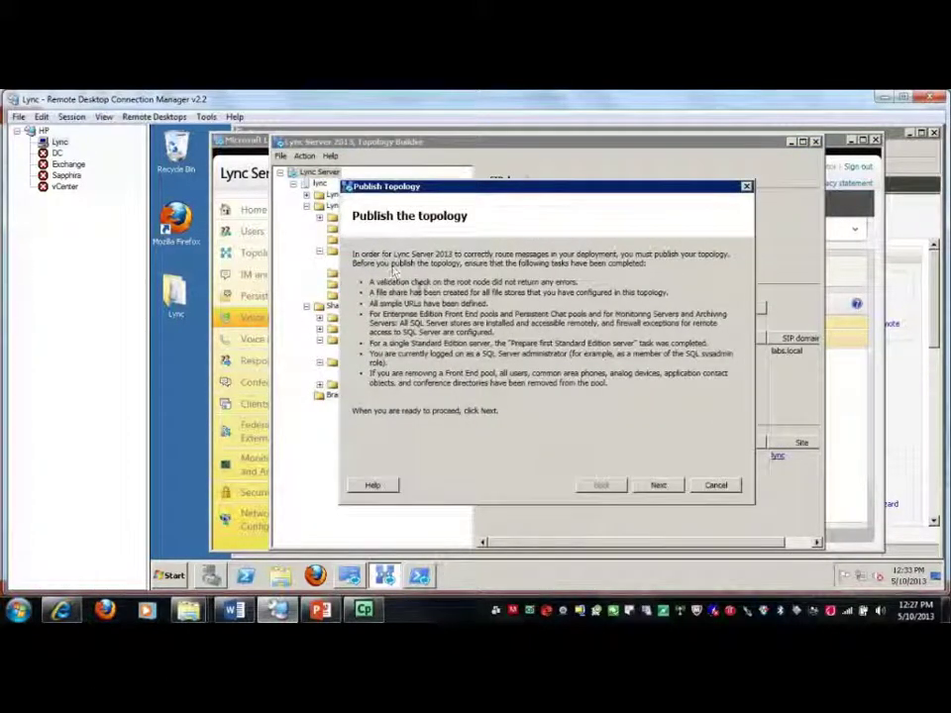
click(656, 485)
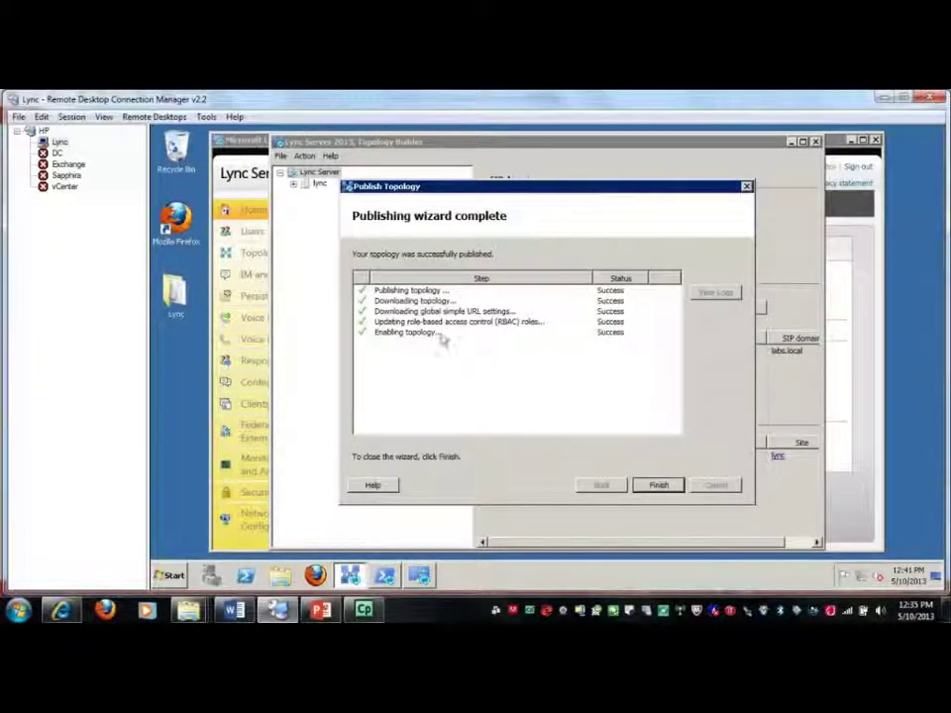
click(657, 485)
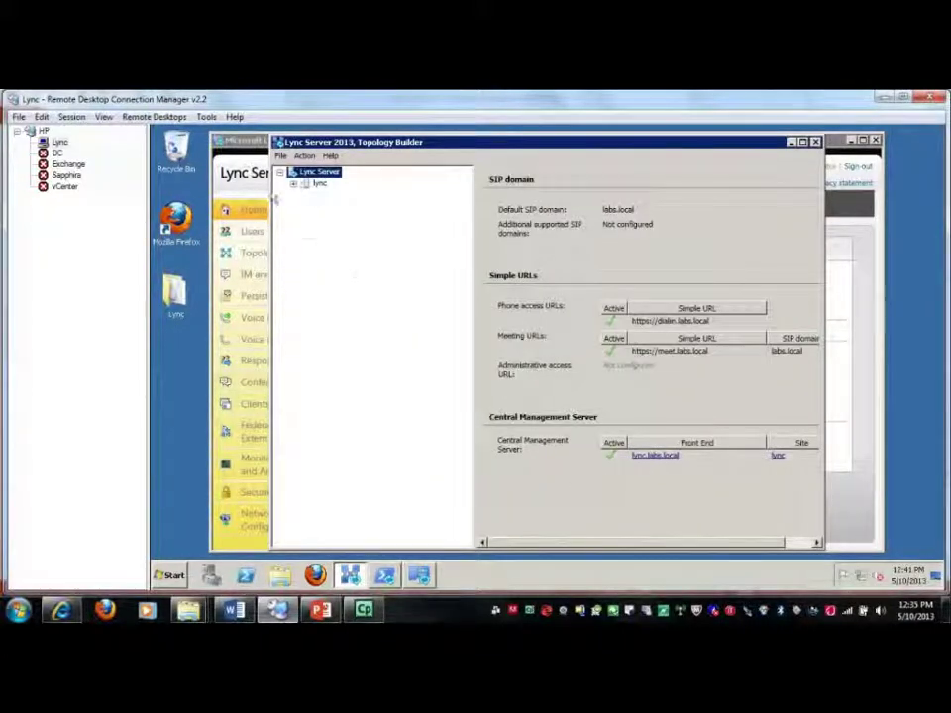
Start a new voice route named linktoVCX matching numbers that begin with 1
click(241, 144)
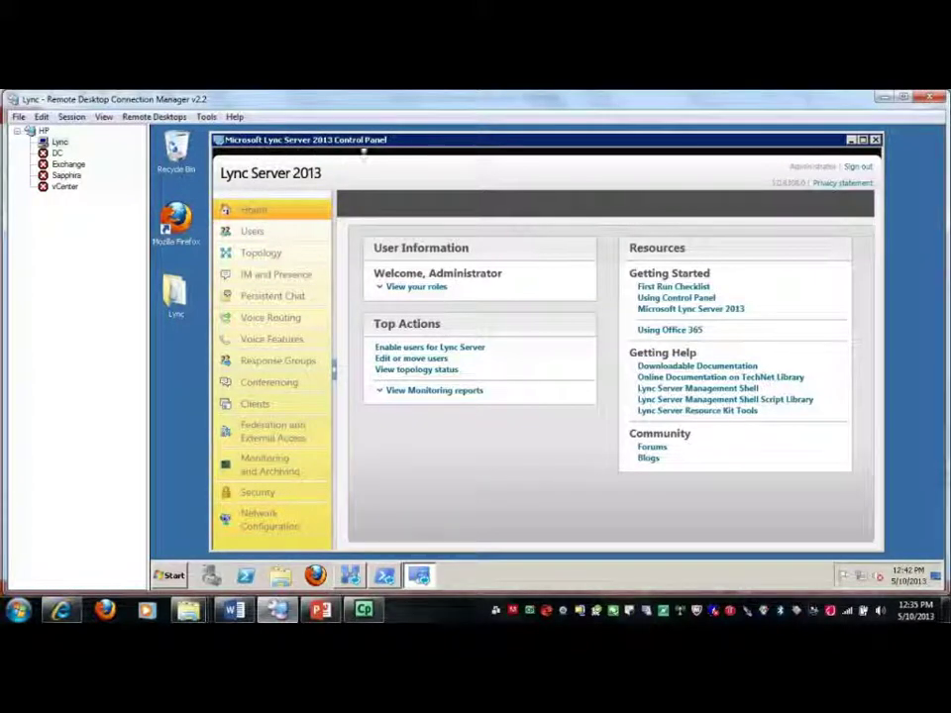
click(260, 318)
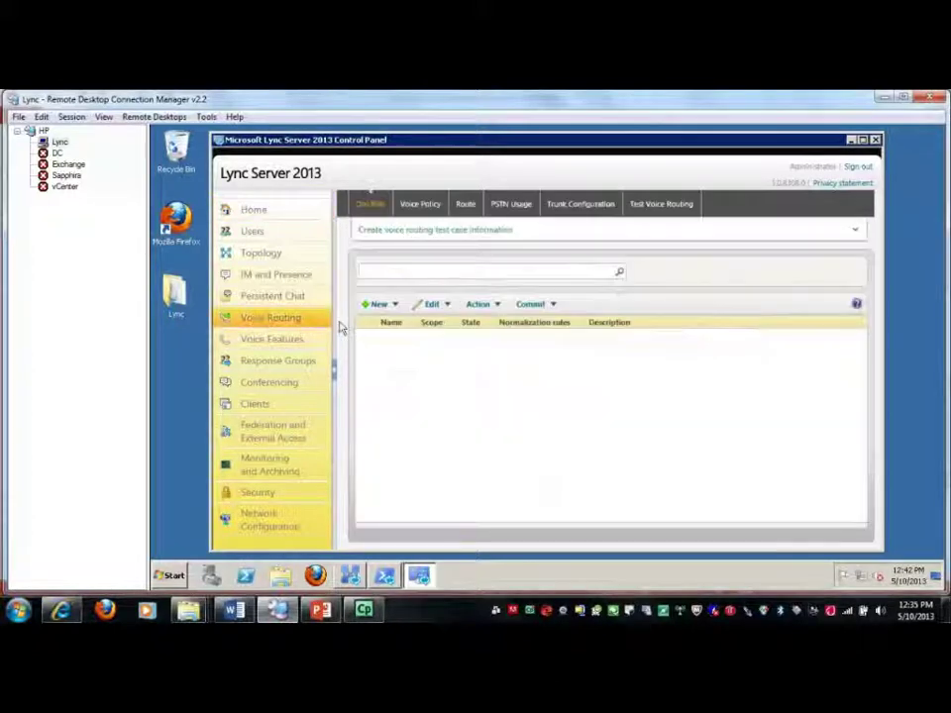
click(466, 204)
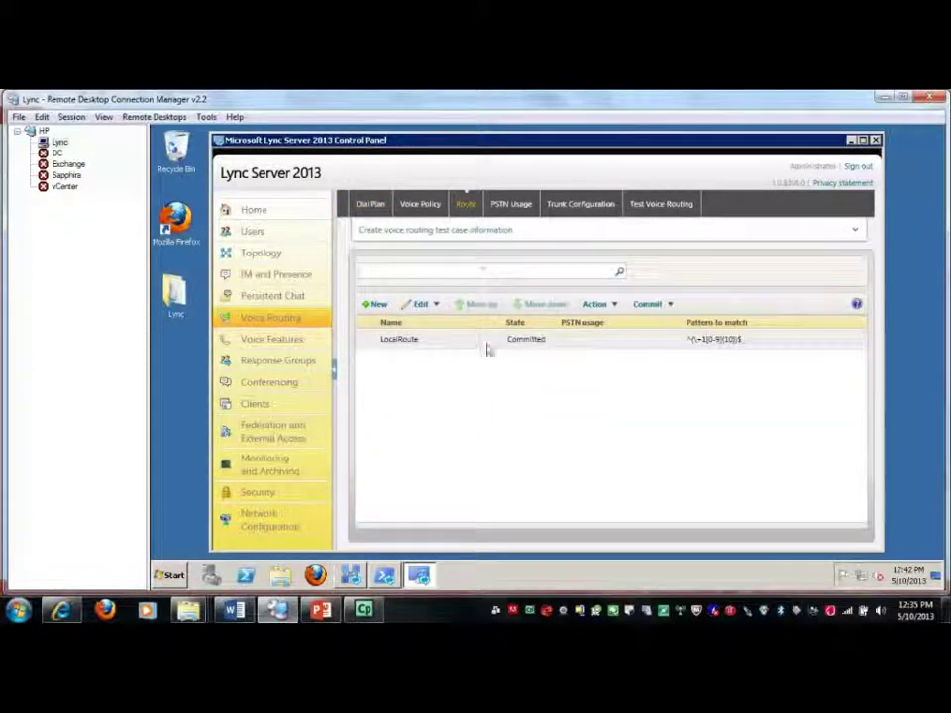
click(376, 306)
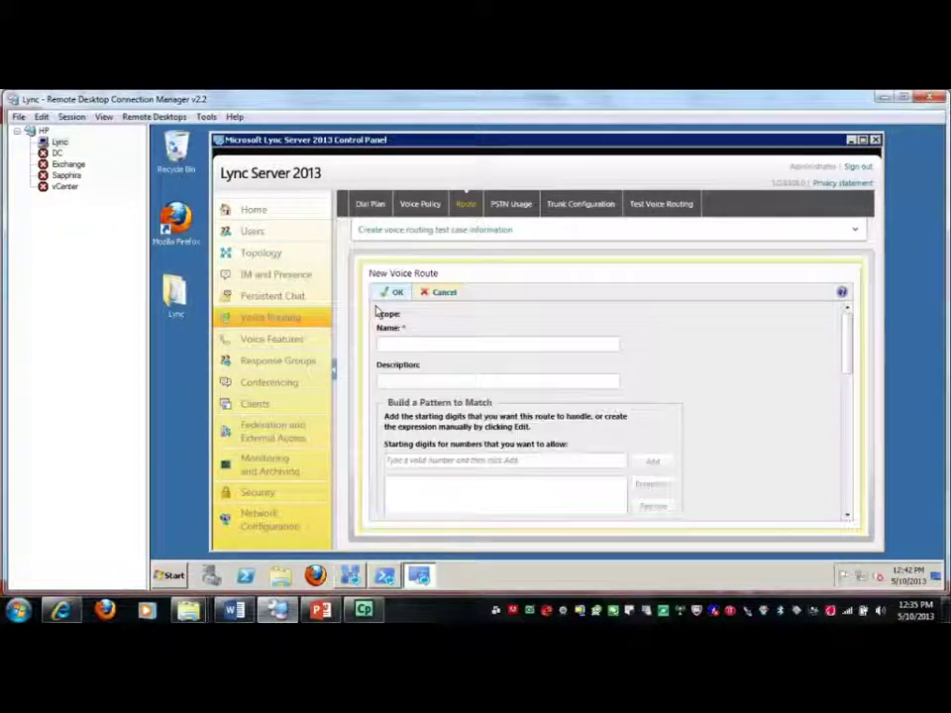
click(403, 342)
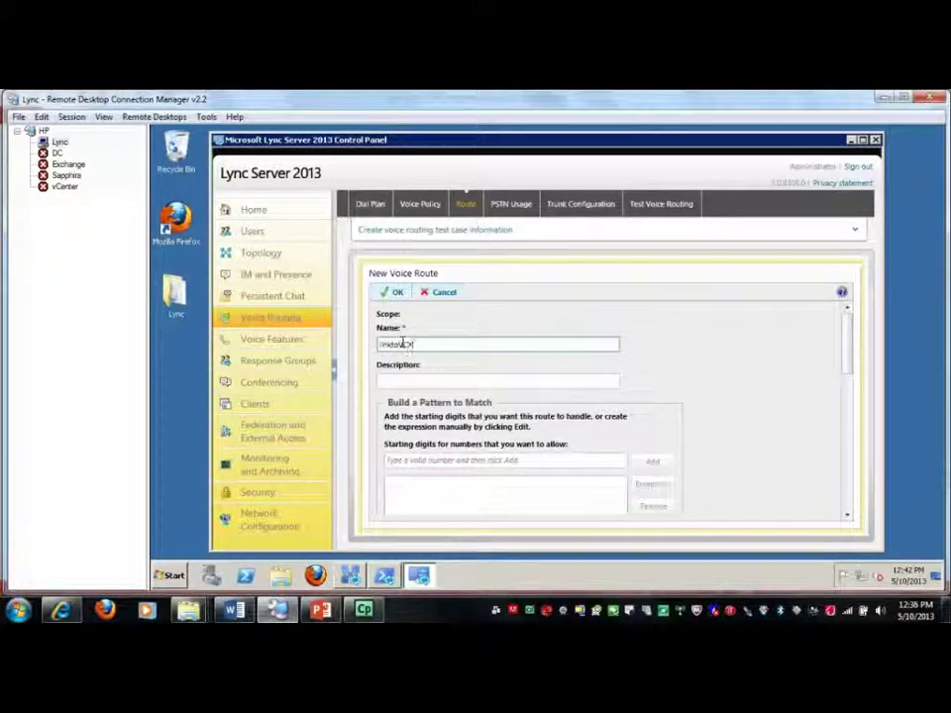
text(linktoVCX)
click(406, 460)
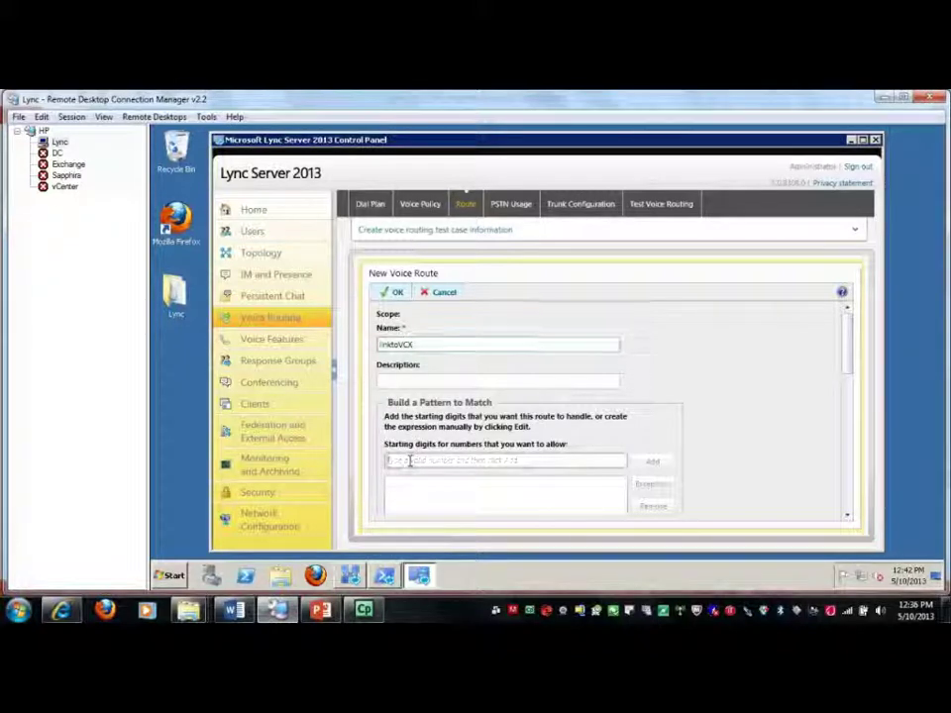
text(1)
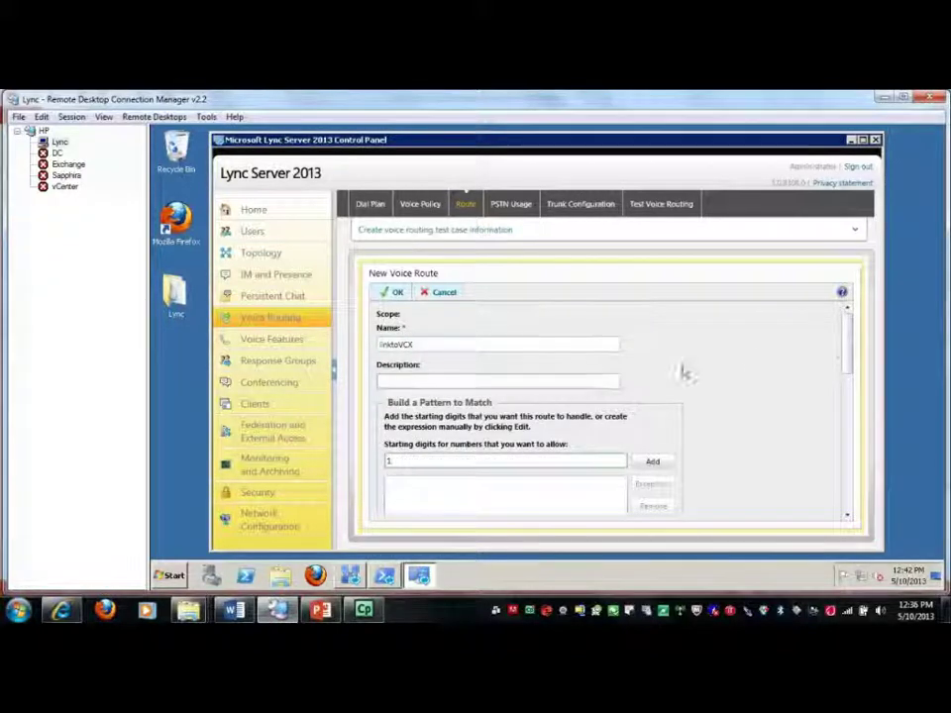
drag(844, 352, 847, 389)
click(656, 337)
drag(847, 389, 849, 428)
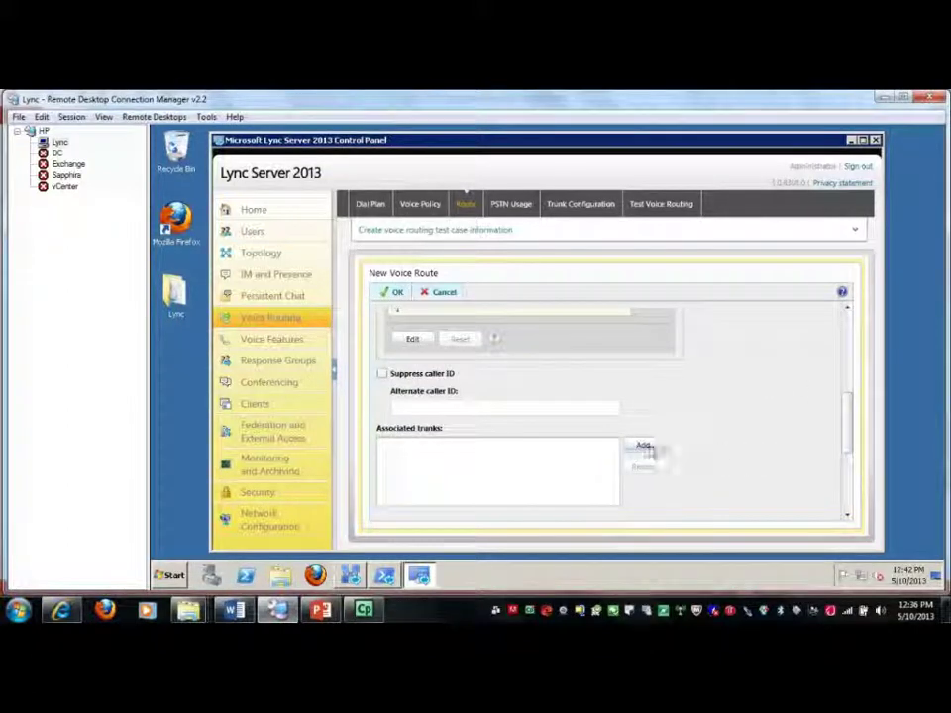
Assign trunk PstnGateway and PSTN usages Internal and Local, then save linktoVCX
click(646, 449)
click(443, 282)
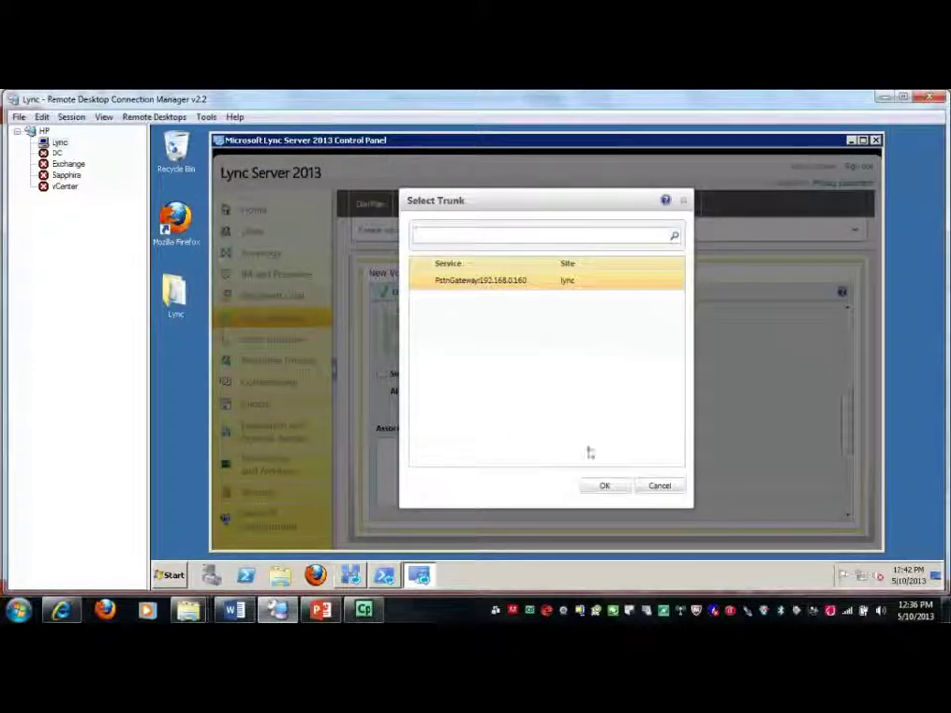
click(612, 486)
drag(849, 444, 854, 482)
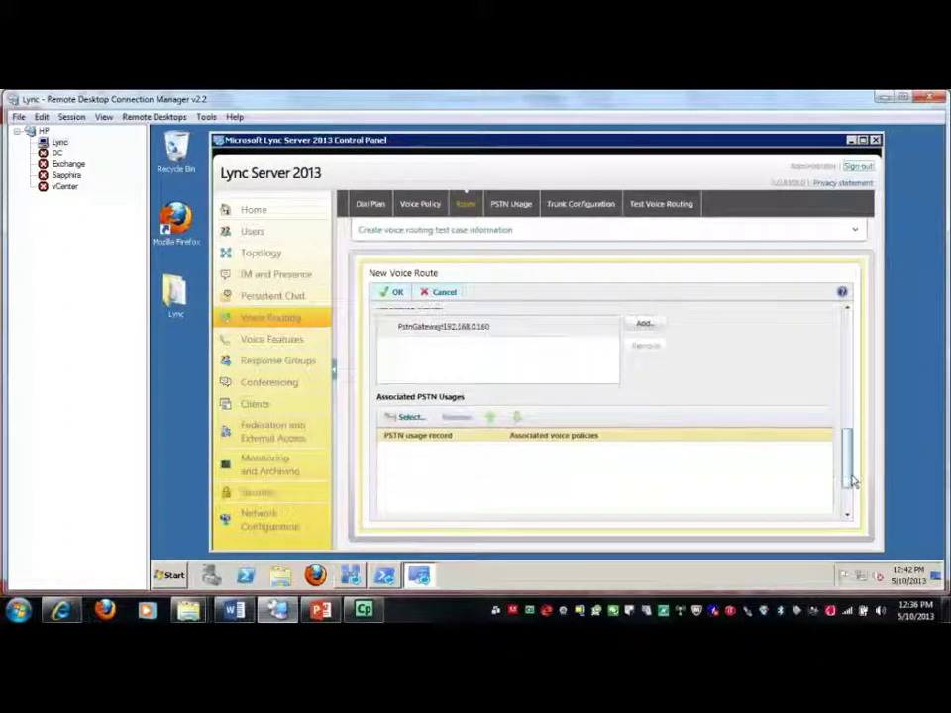
click(400, 405)
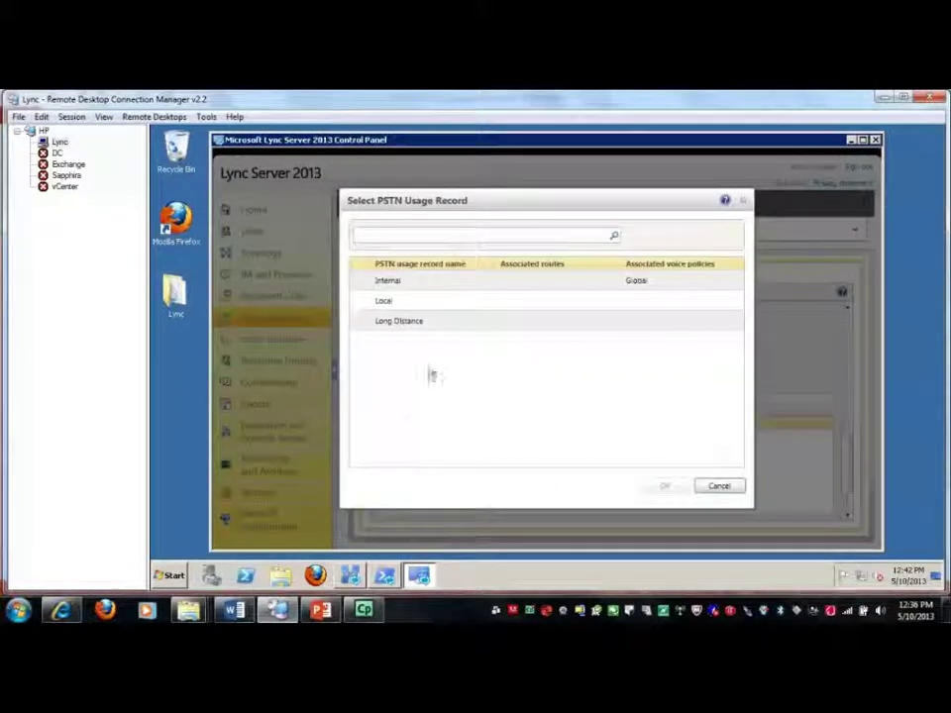
click(403, 286)
ctrl+click(400, 301)
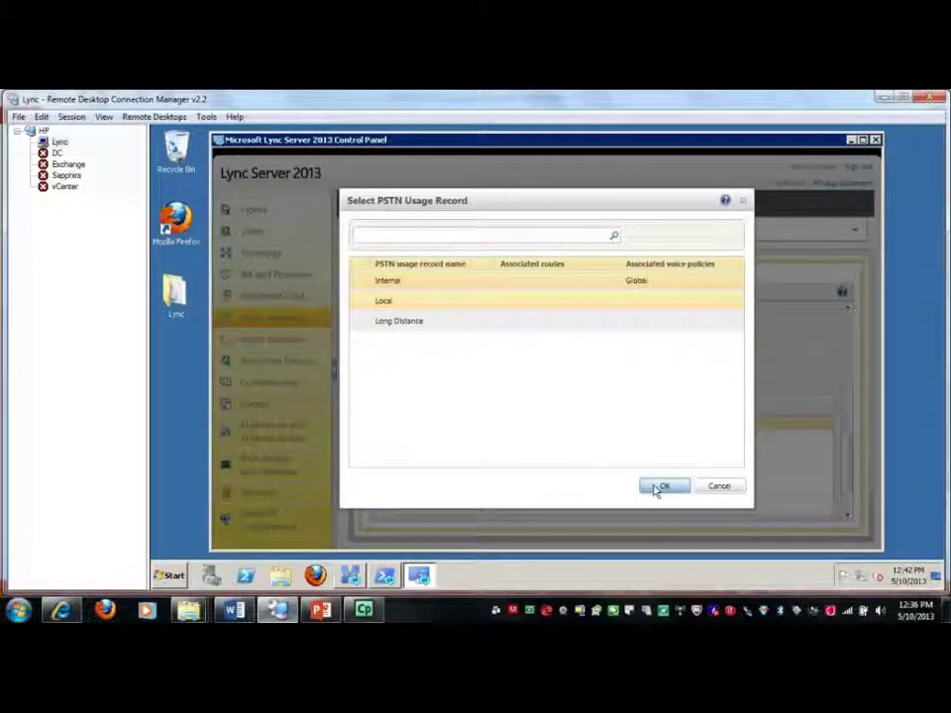
click(661, 487)
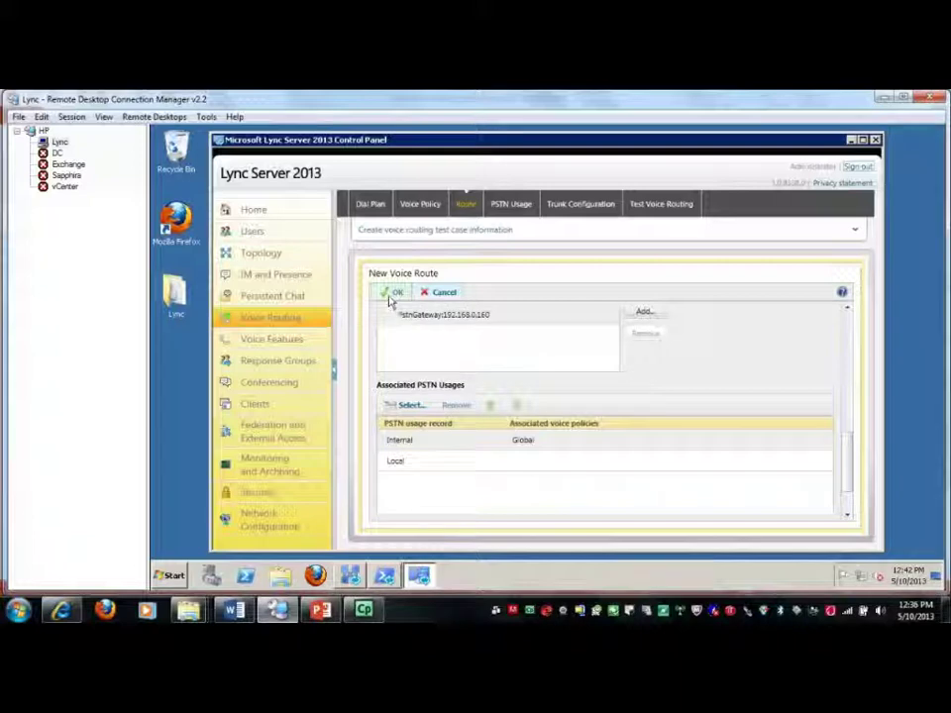
click(390, 293)
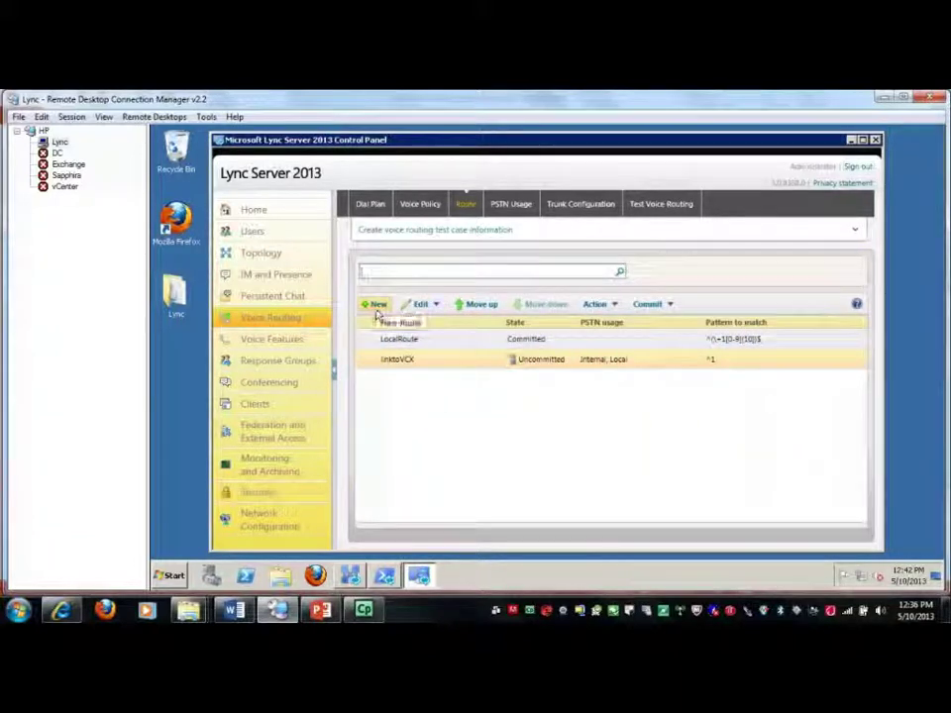
Start a second voice route, linktoNBX, matching numbers that begin with 3
click(379, 305)
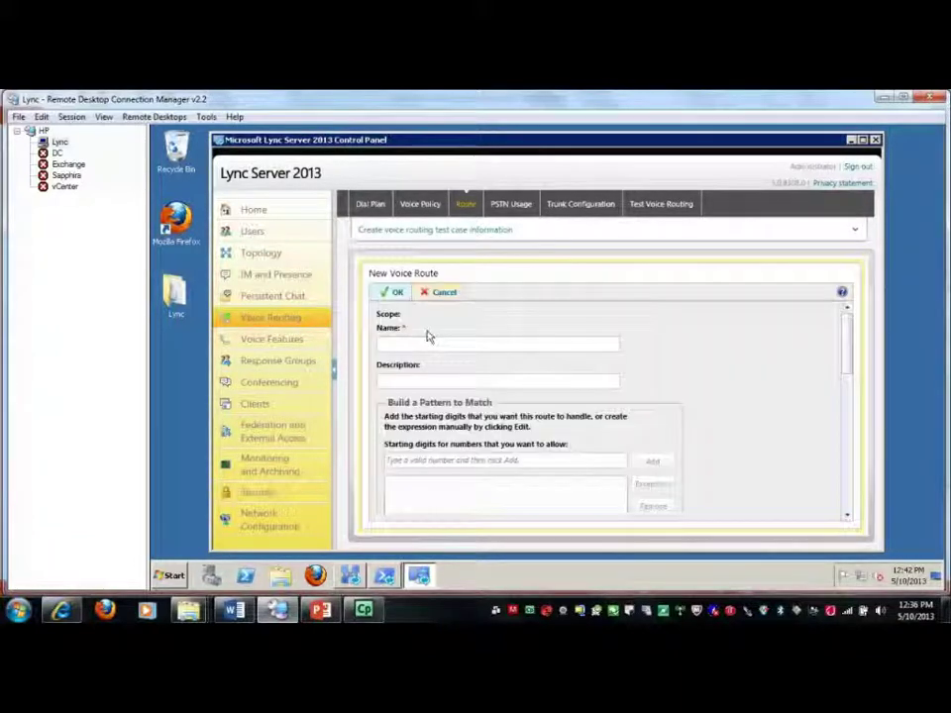
click(430, 343)
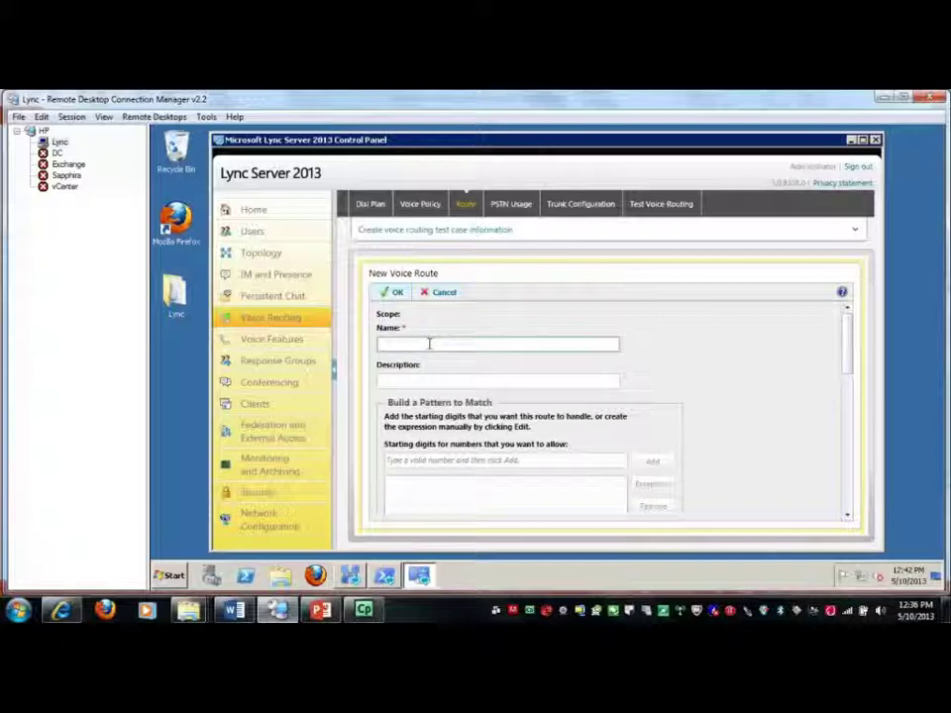
text(IndiaNBX)
click(499, 460)
text(9)
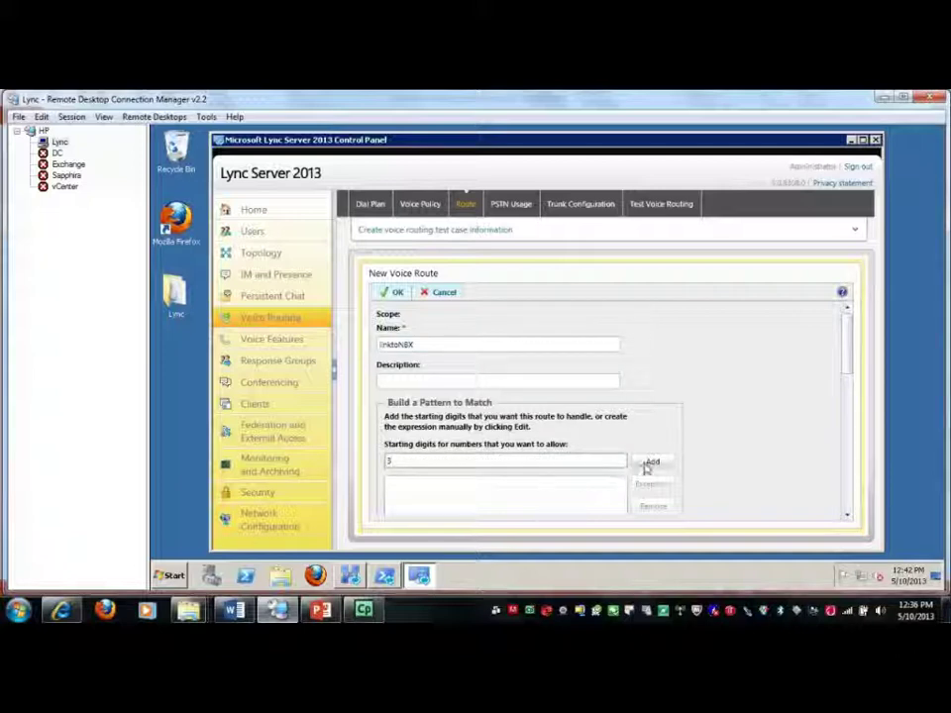
click(651, 462)
scroll(653, 423, down, 10)
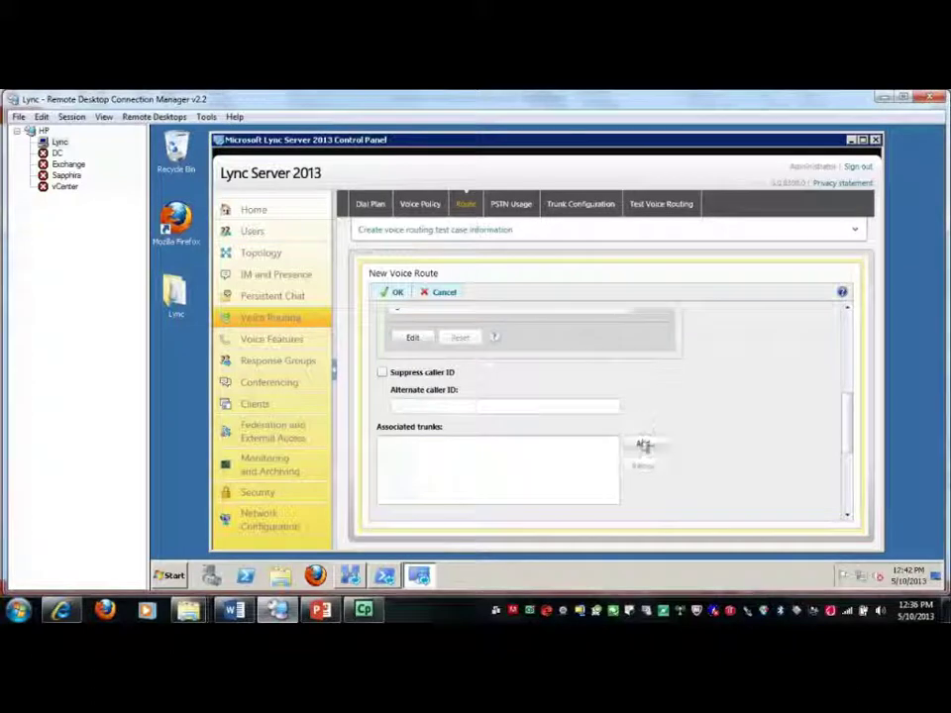
Assign trunk PstnGateway and PSTN usages Internal and Local, then save linktoNBX
click(643, 444)
click(456, 282)
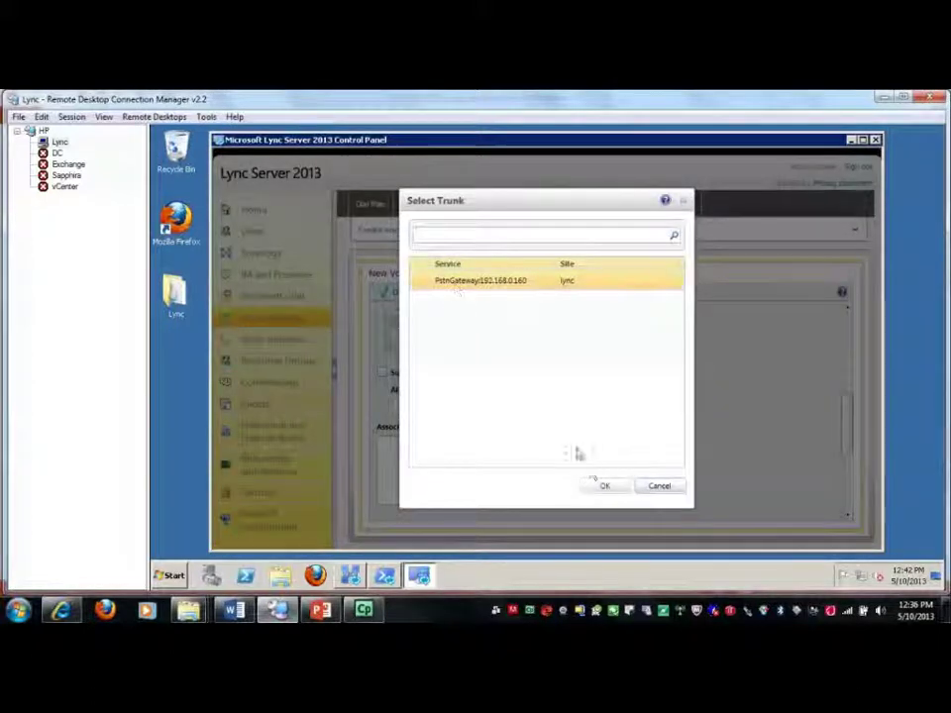
click(603, 487)
scroll(630, 400, down, 5)
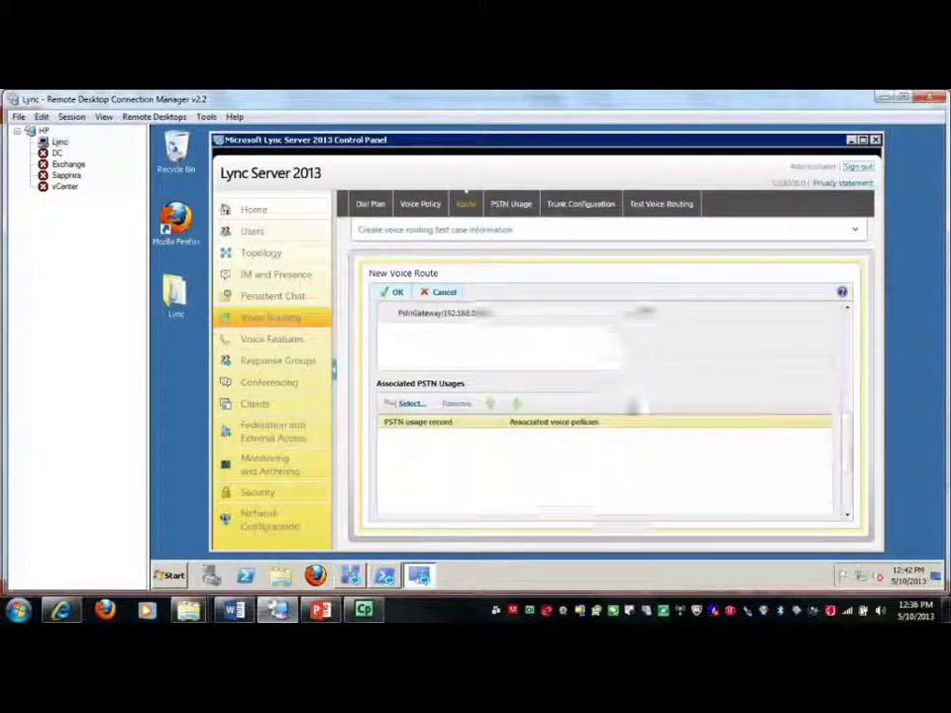
click(409, 350)
click(386, 282)
ctrl+click(384, 301)
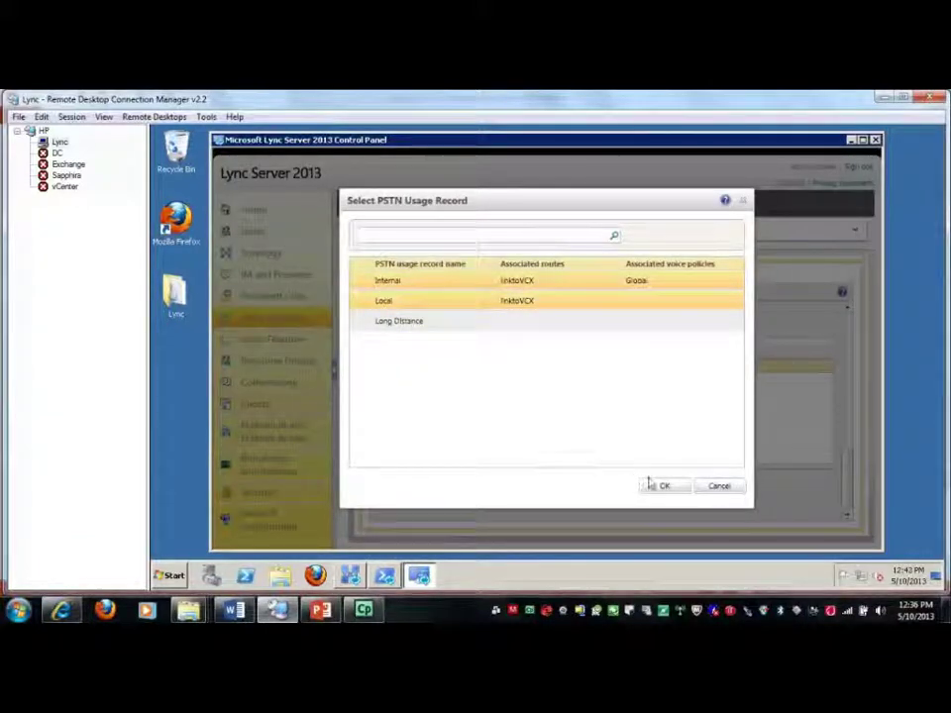
click(659, 488)
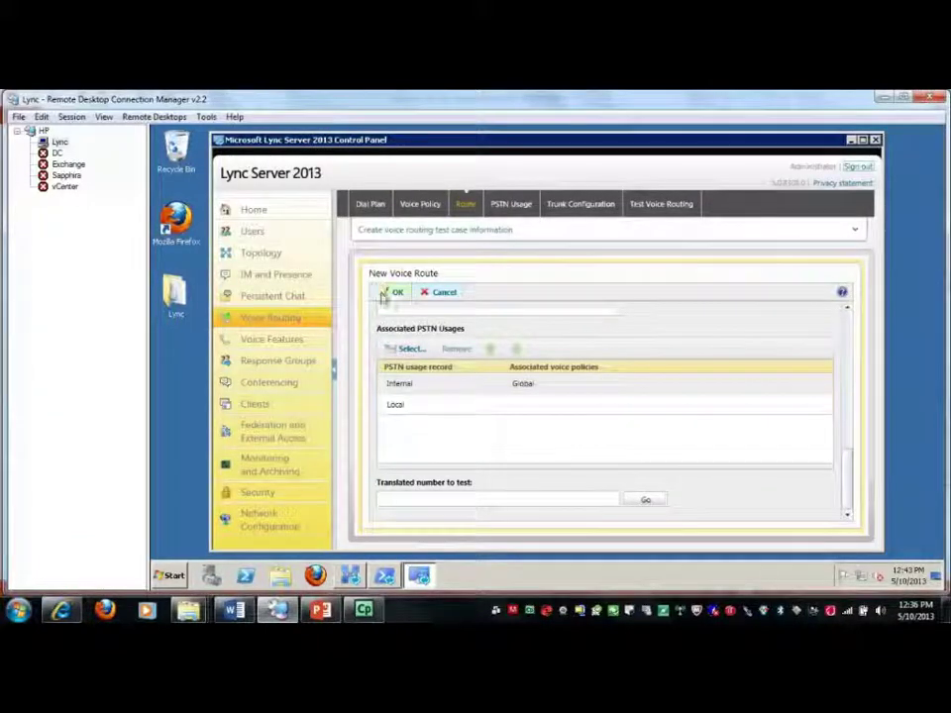
click(391, 293)
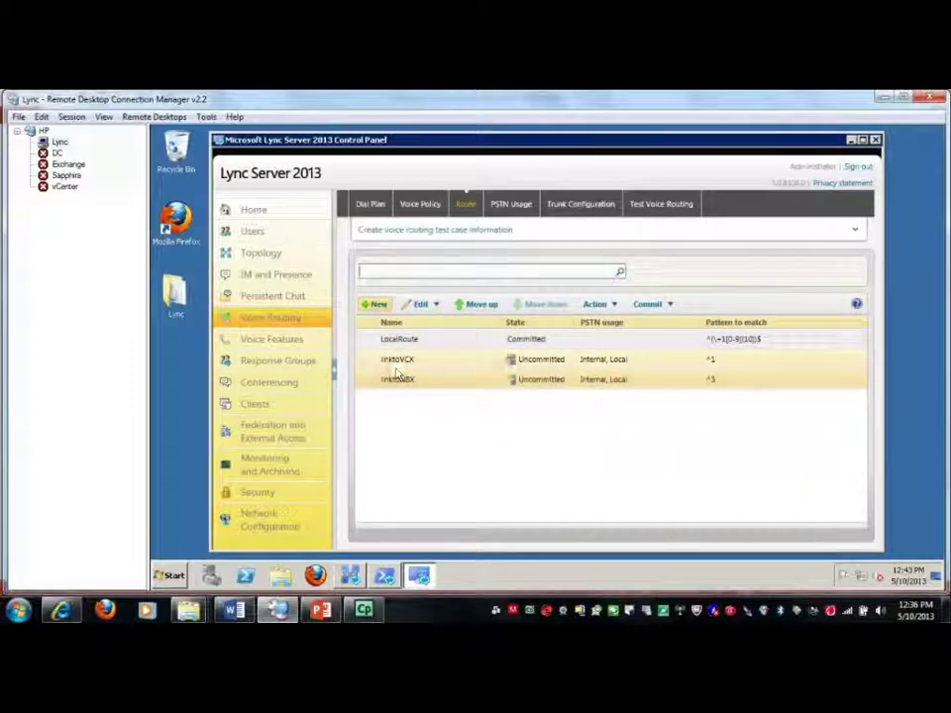
Commit all pending voice routing changes and dismiss the success message
click(676, 306)
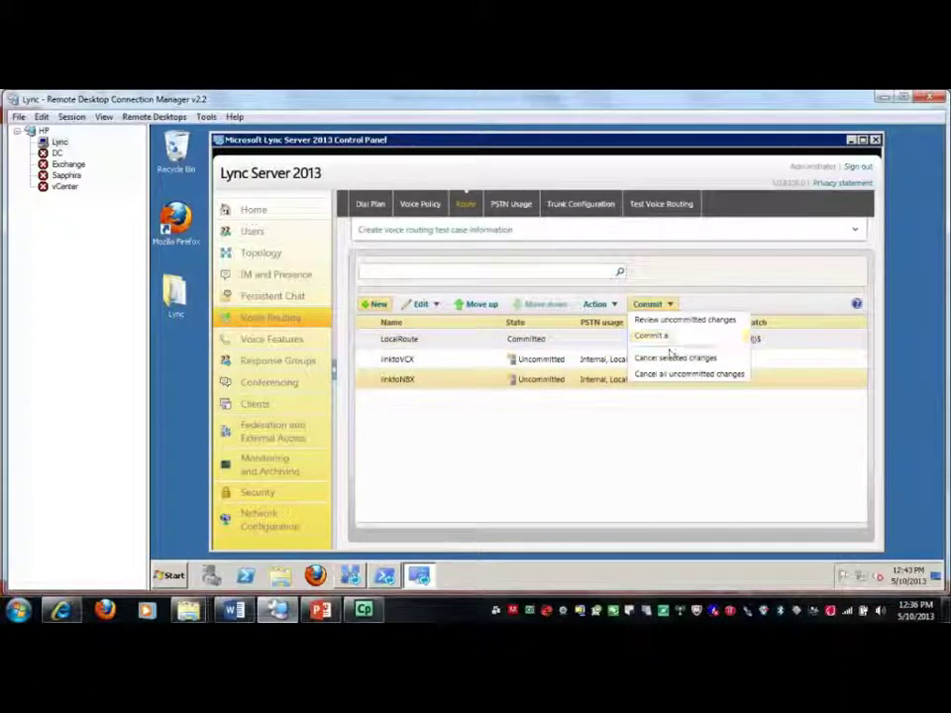
click(654, 336)
click(684, 488)
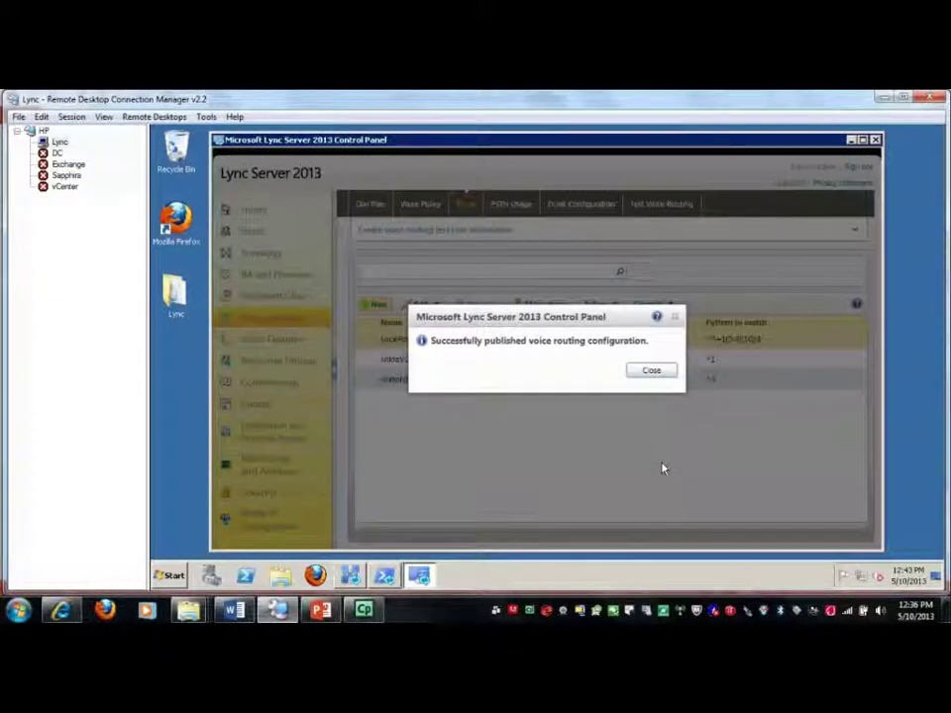
click(652, 372)
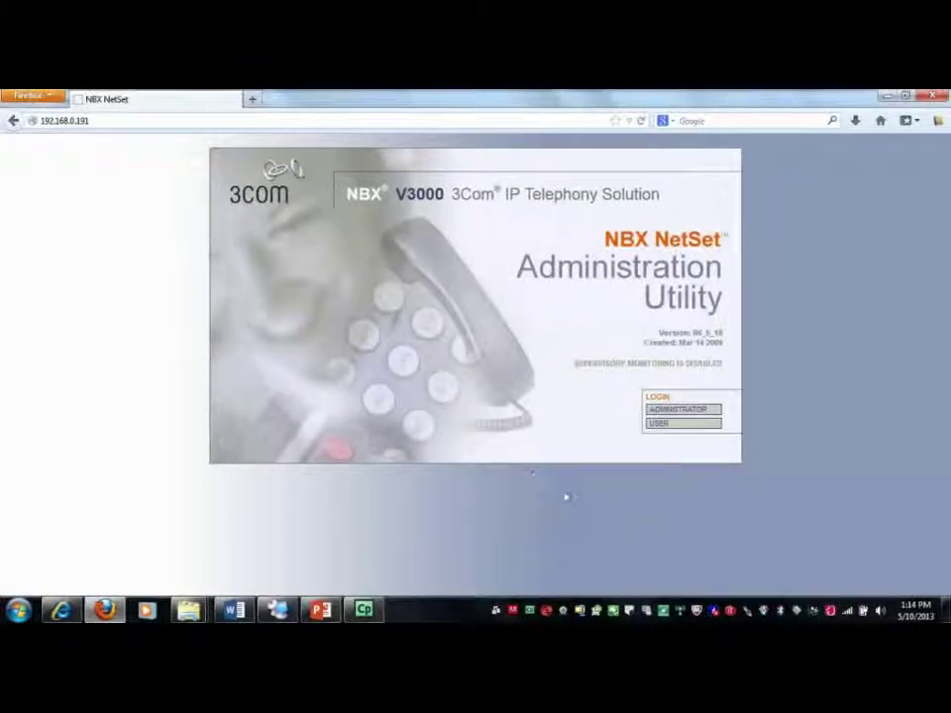
Sign in to NBX NetSet as administrator, entering the user name and password
click(678, 413)
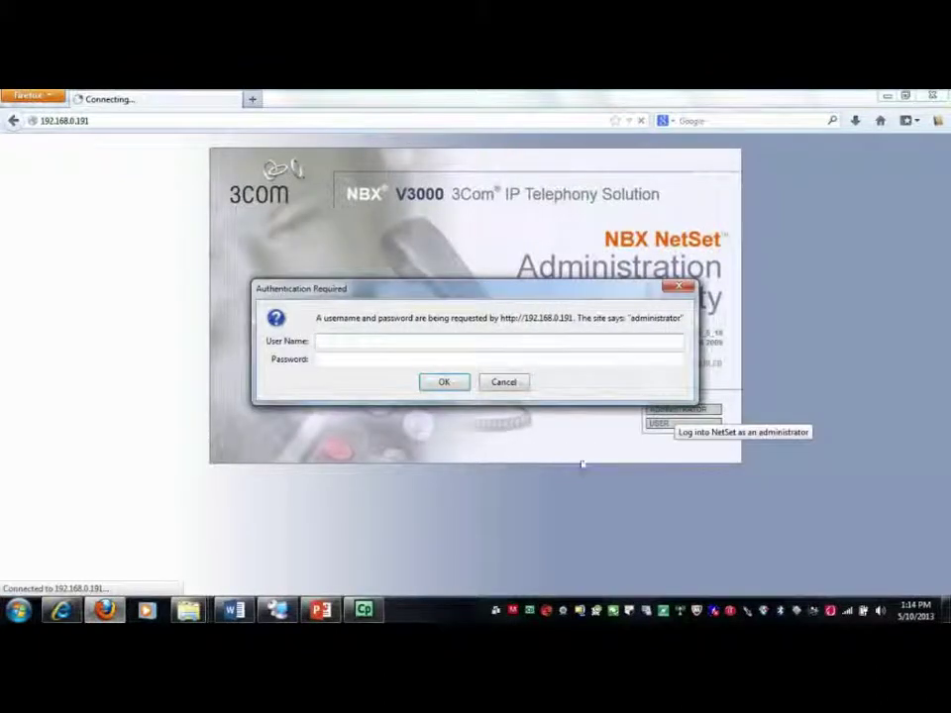
text(administrator)
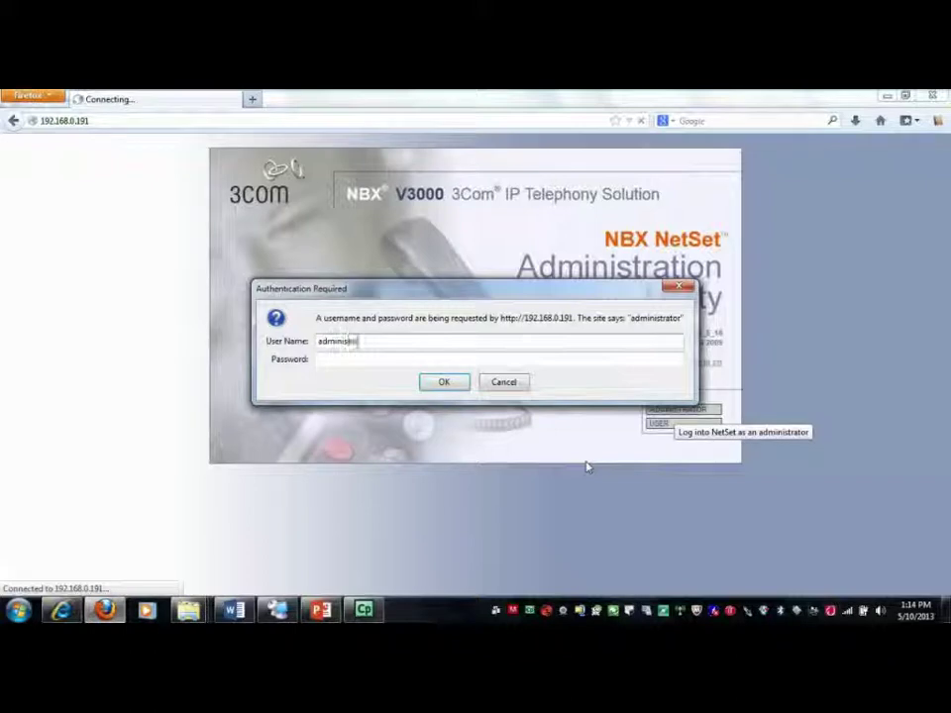
key(Tab)
text(000)
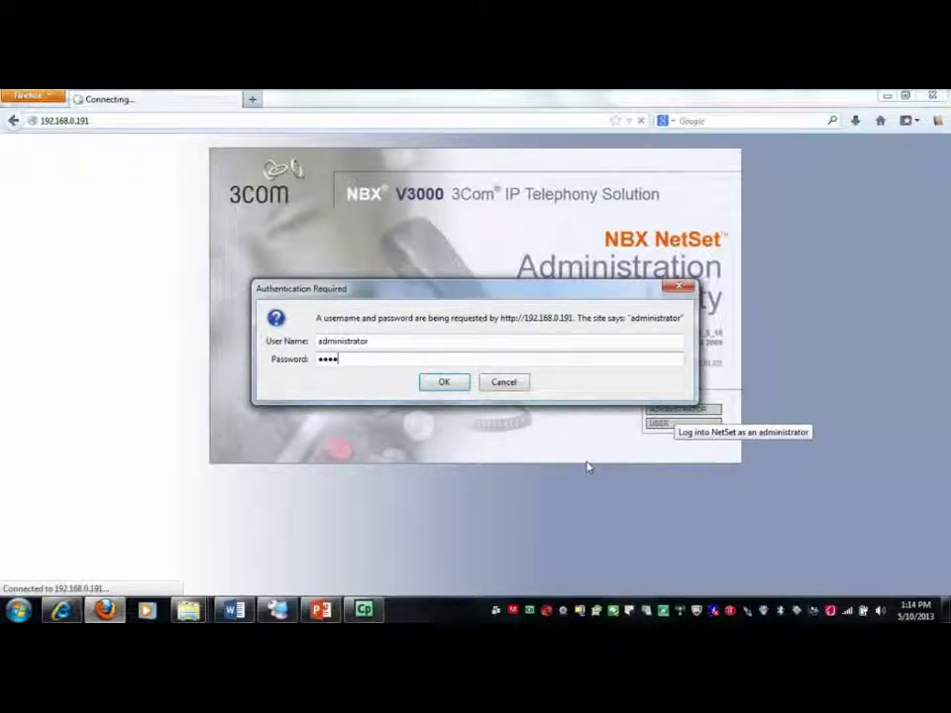
key(Return)
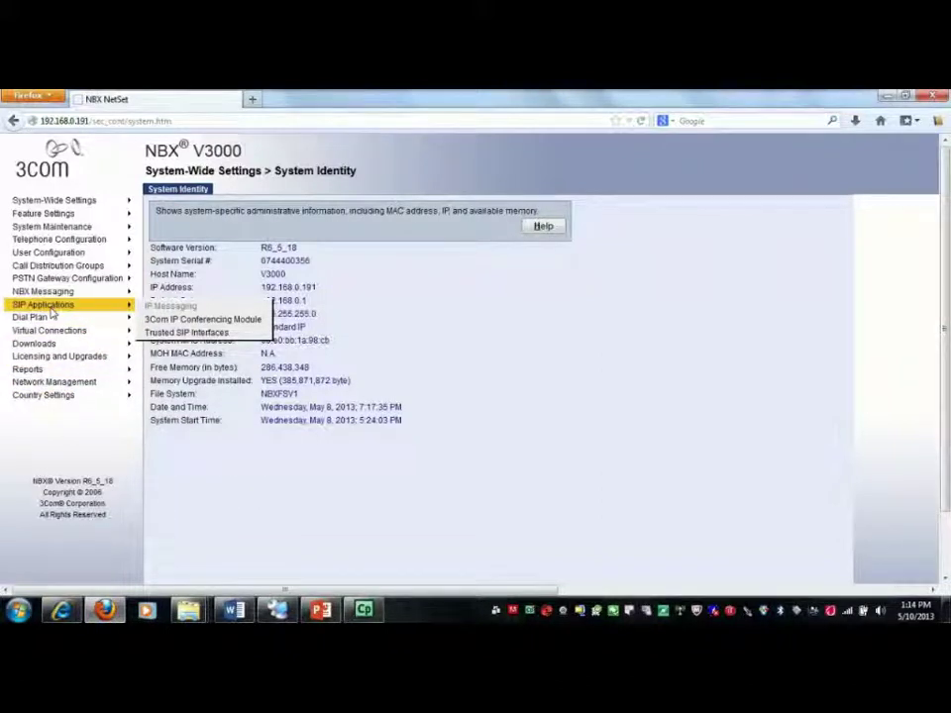
Open the trusted SIP interface for extension 6500, the MSR gateway at 192.168.0.160
click(166, 333)
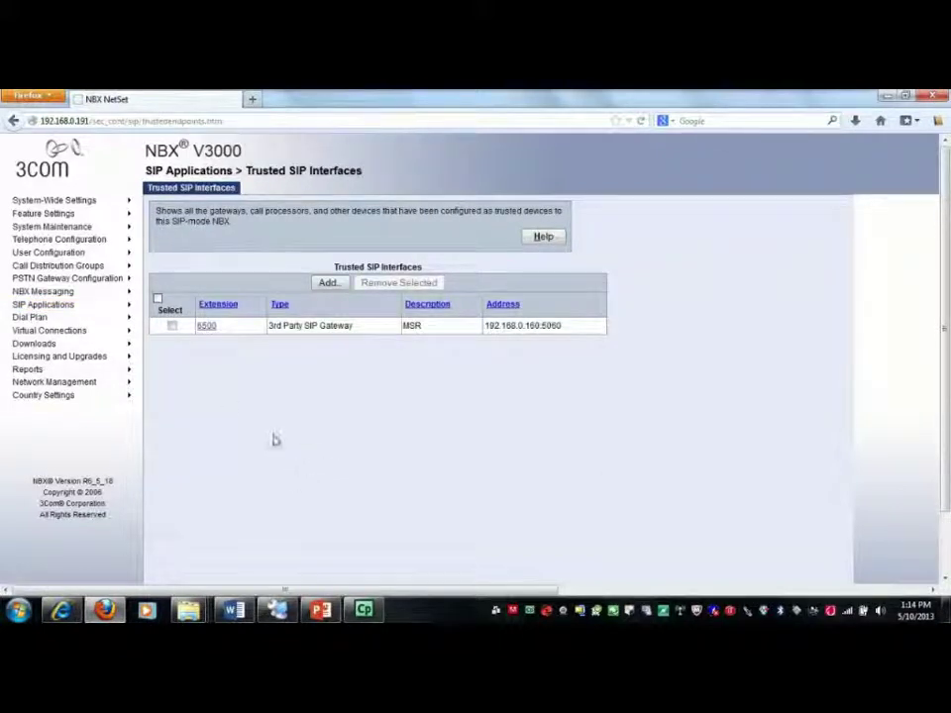
click(206, 328)
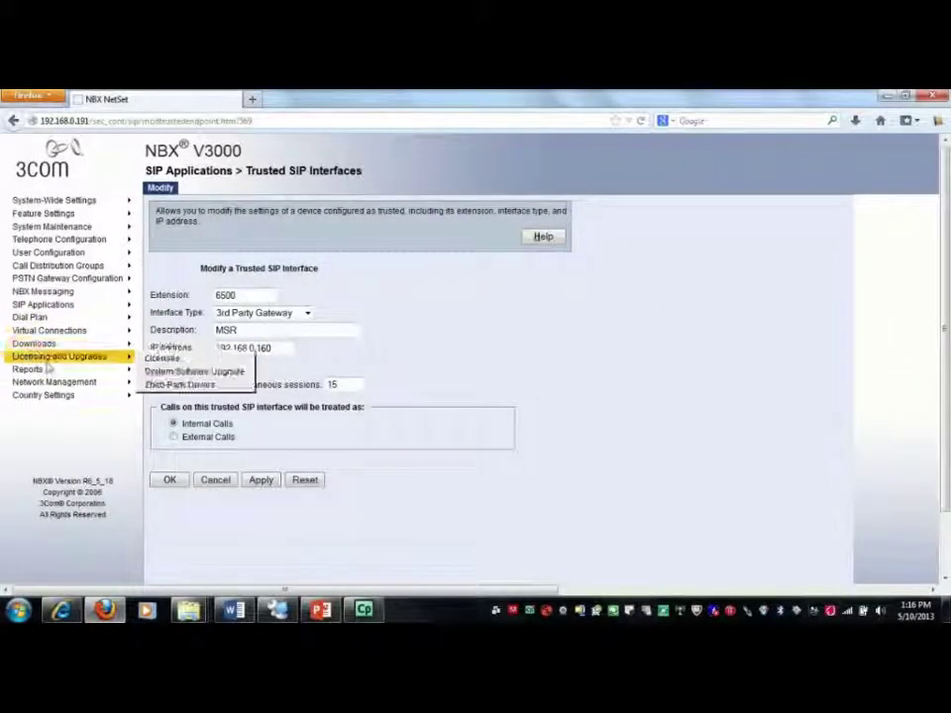
mouse_move(34, 321)
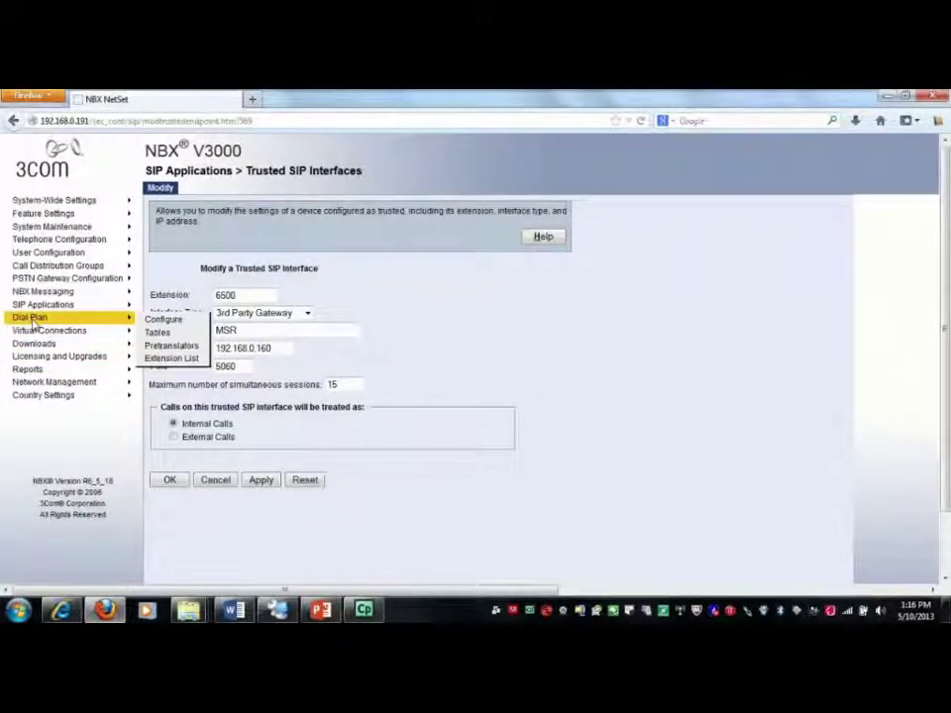
Check extension list *0020 (MSR-SIP) holds 6500, then go to Dial Plan Configure
click(171, 358)
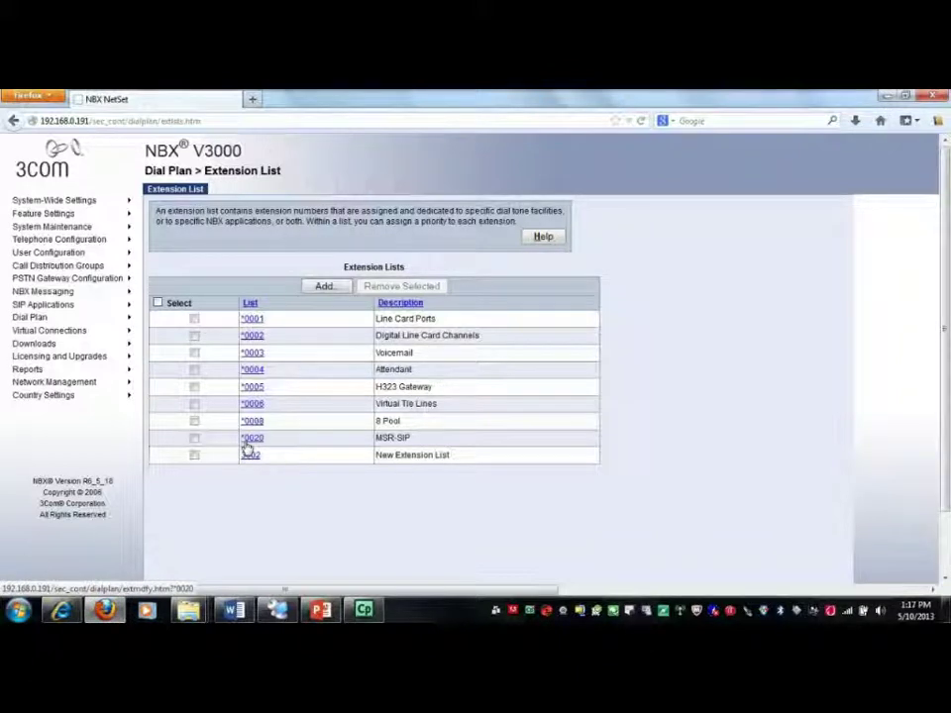
click(251, 442)
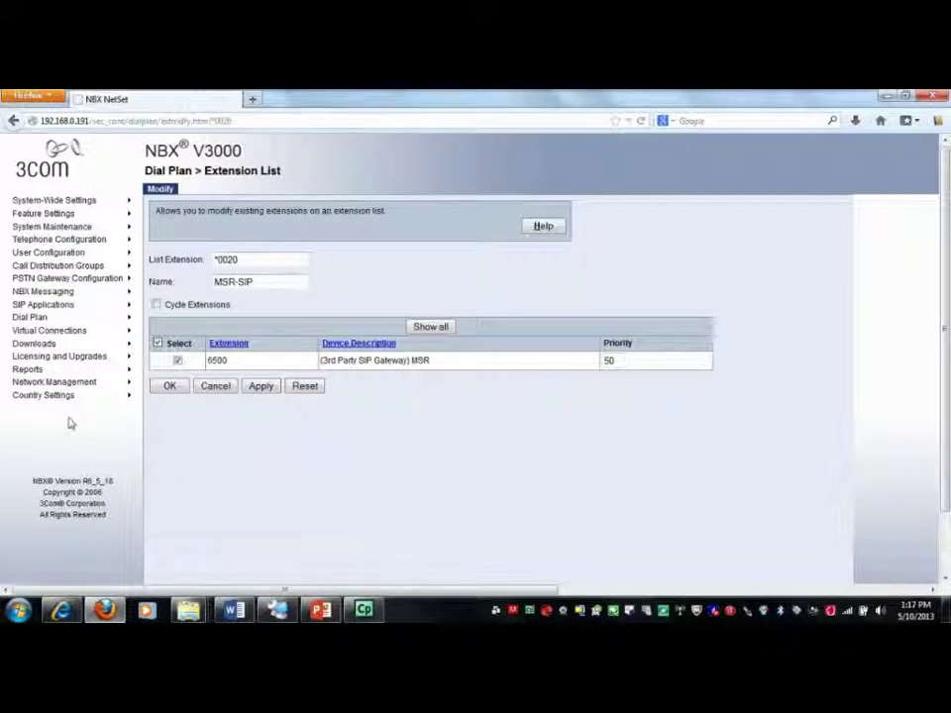
mouse_move(43, 319)
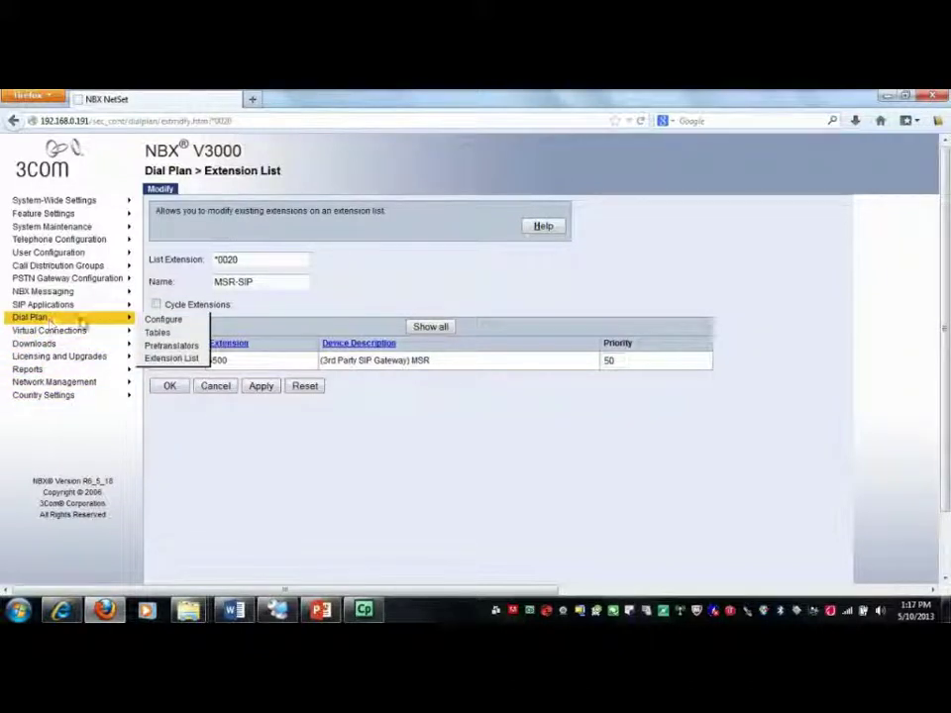
click(163, 319)
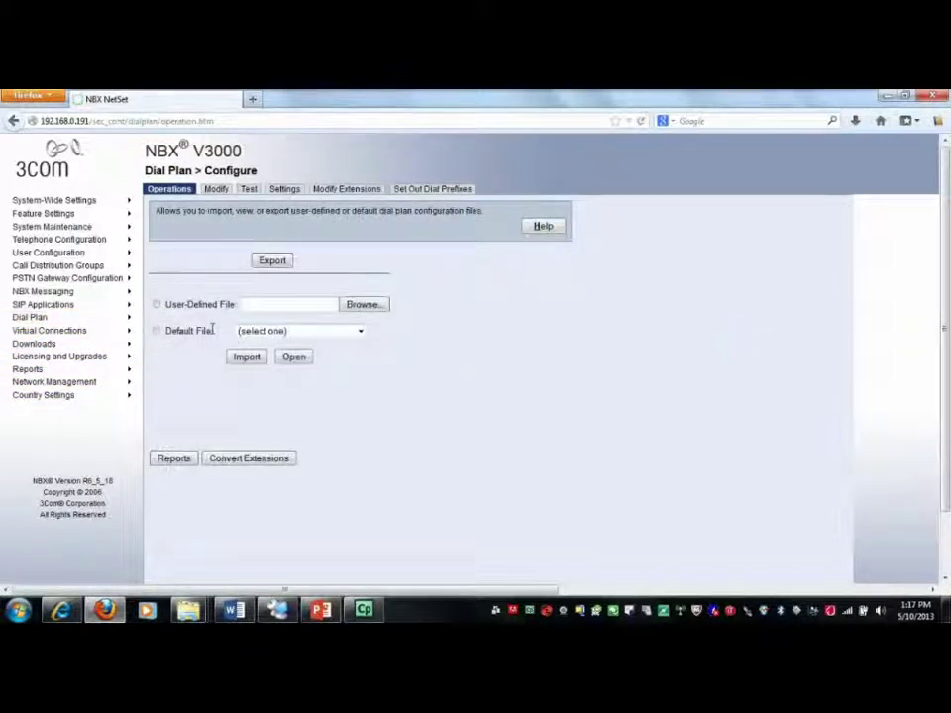
Open the dial plan file for editing and highlight the 'DestinationRoute Create 6 MSR-SIP' line
click(216, 189)
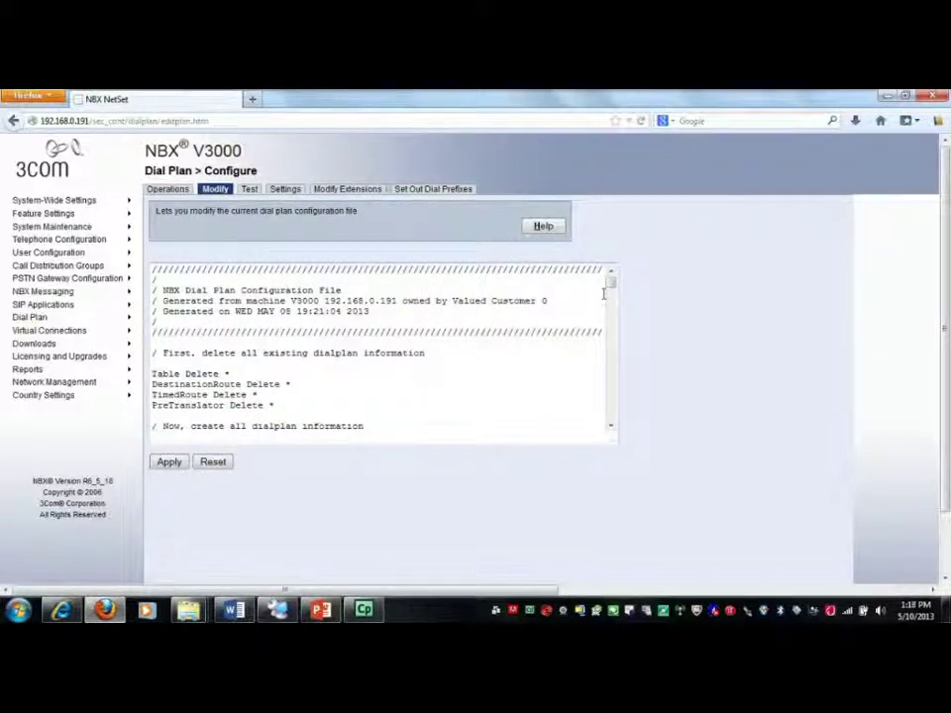
click(610, 396)
scroll(610, 397, down, 15)
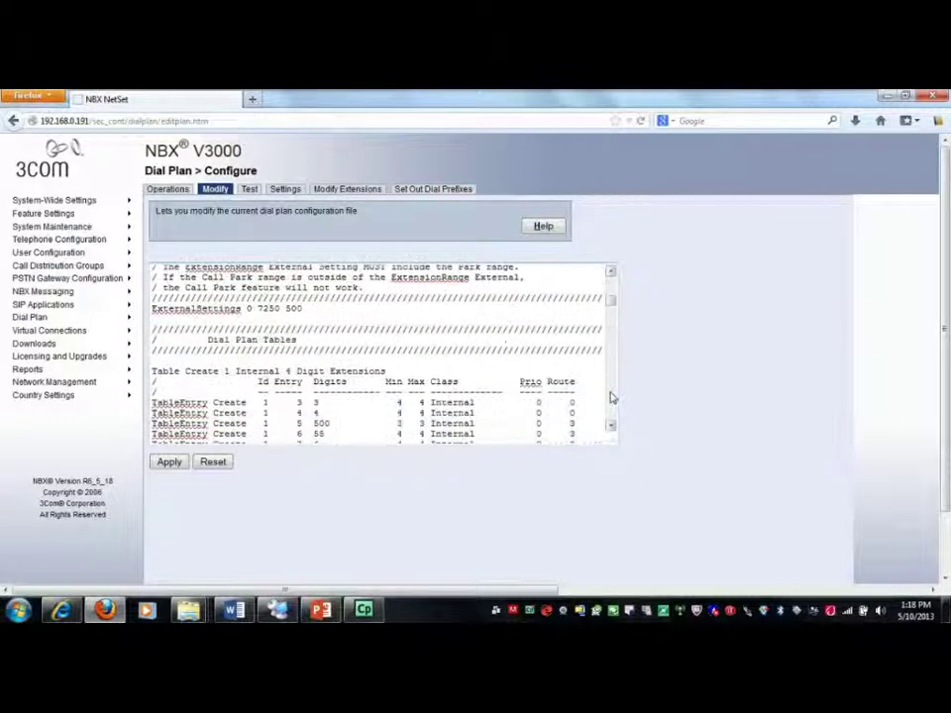
scroll(610, 396, down, 5)
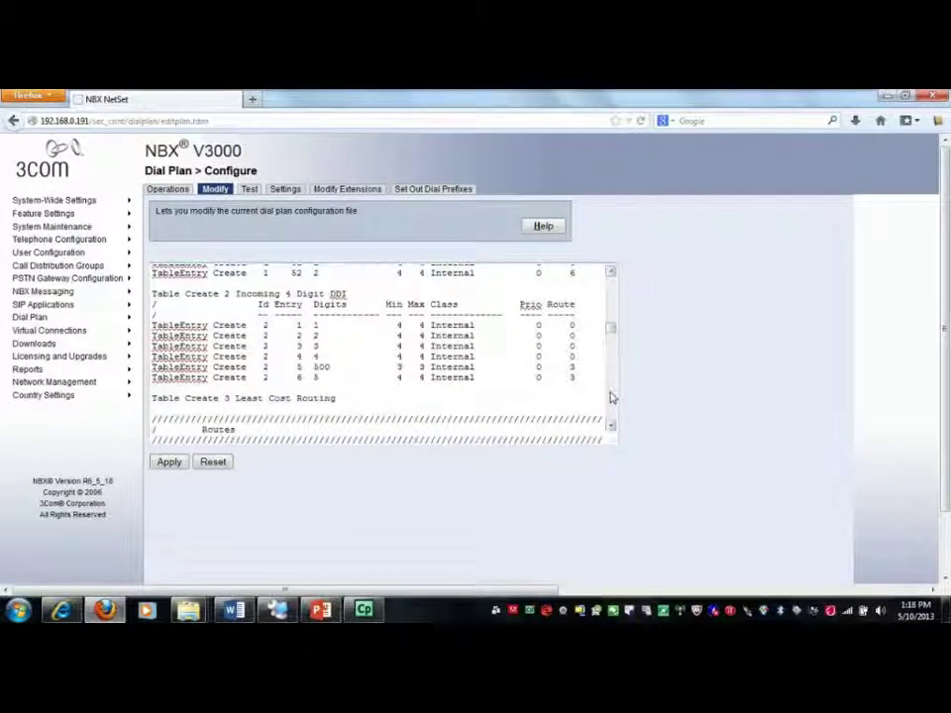
click(610, 397)
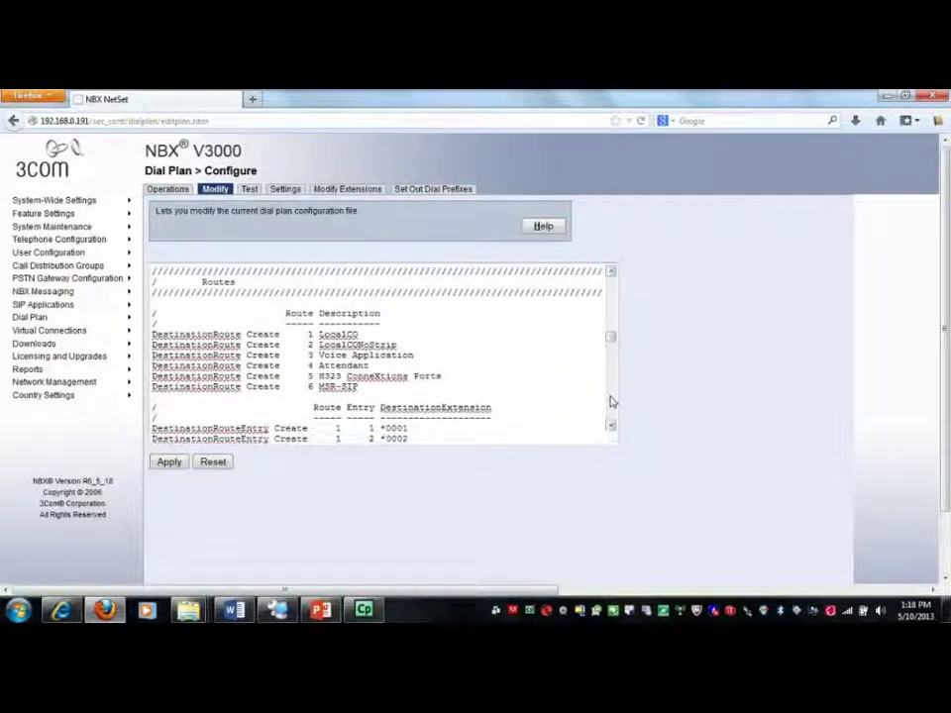
click(611, 398)
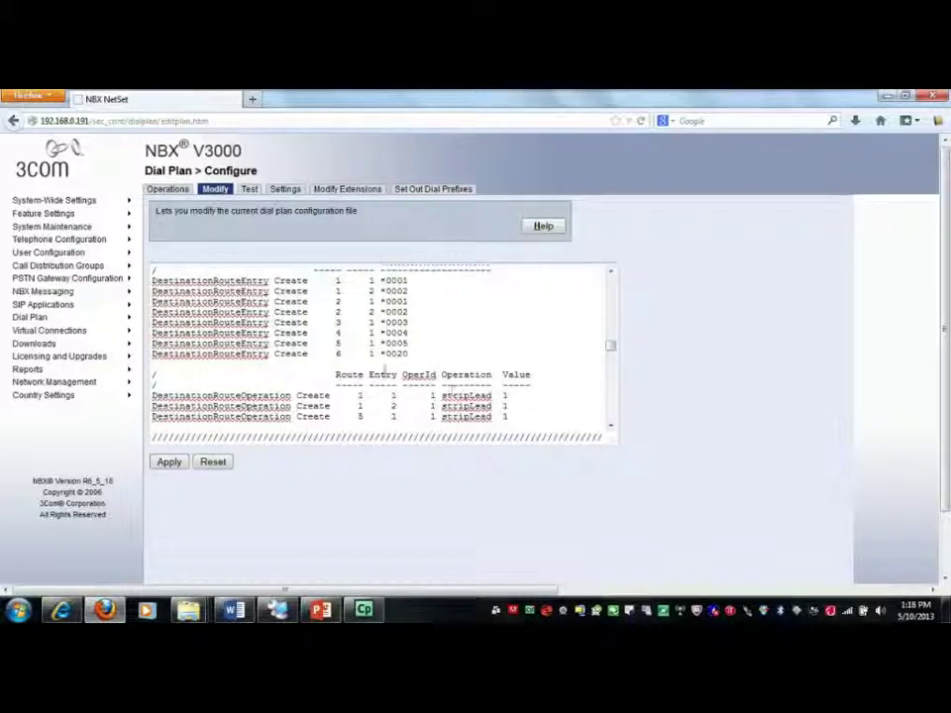
click(610, 274)
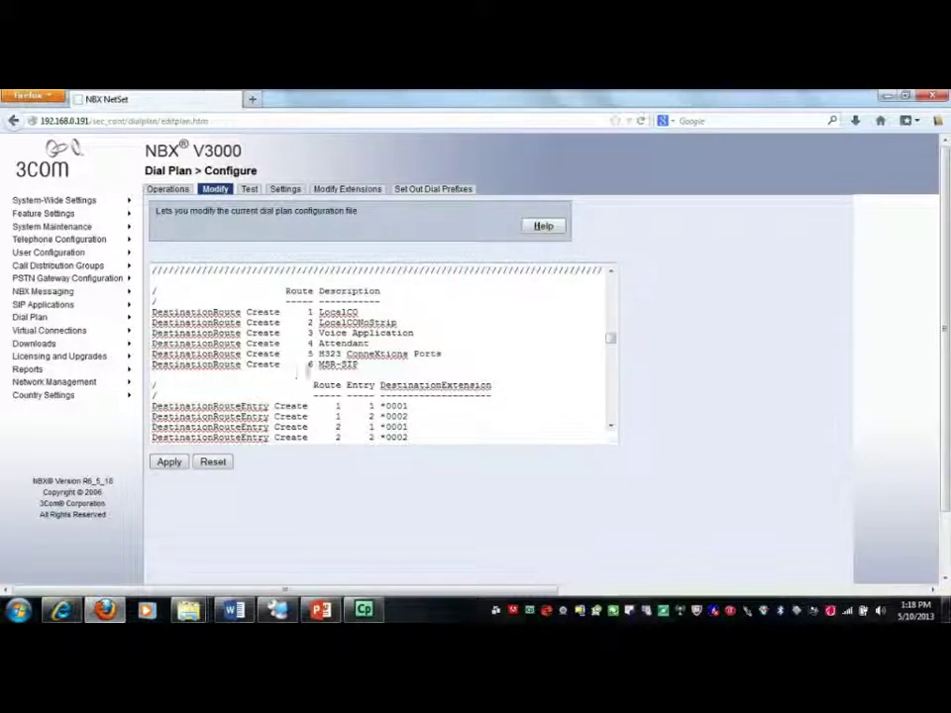
drag(358, 365, 153, 364)
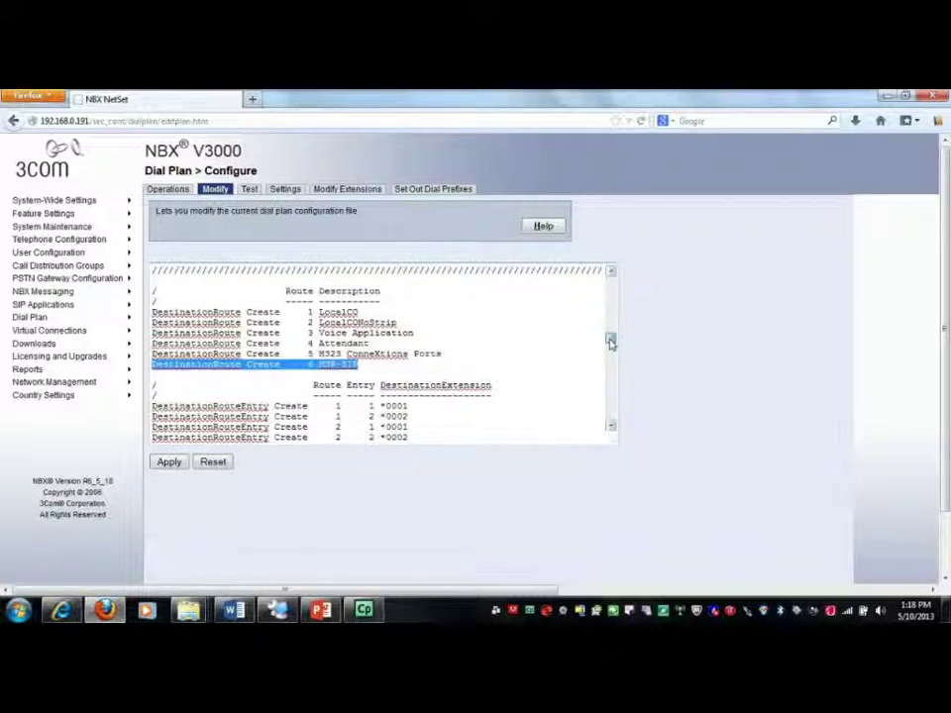
scroll(612, 426, down, 3)
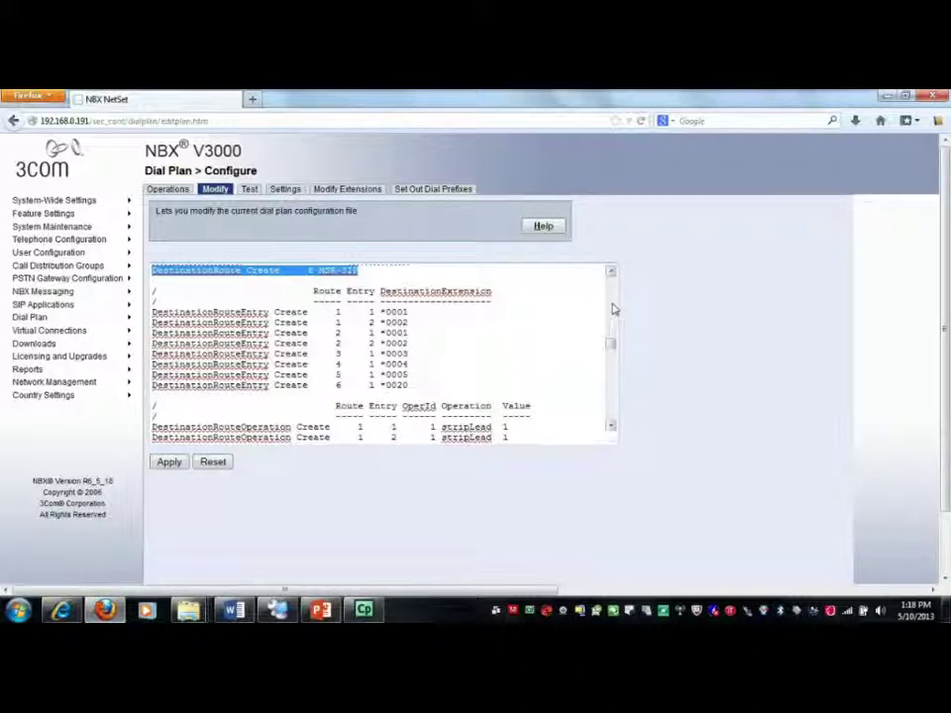
scroll(614, 310, up, 10)
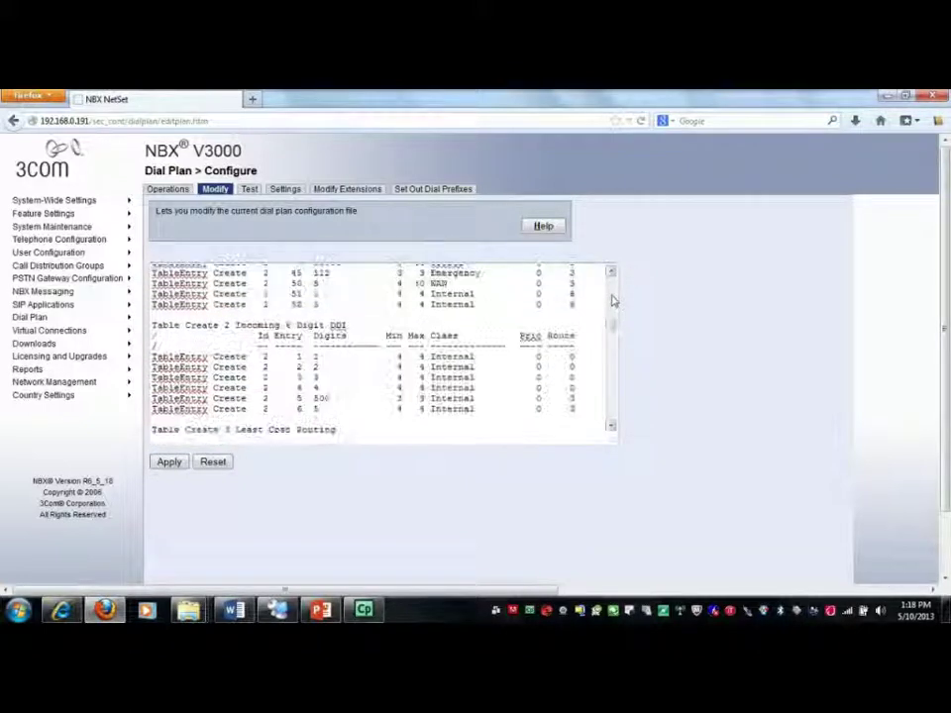
Highlight NBX dial-plan entries 51 and 52, their route 6, digit 2 and minimum length
scroll(613, 302, up, 10)
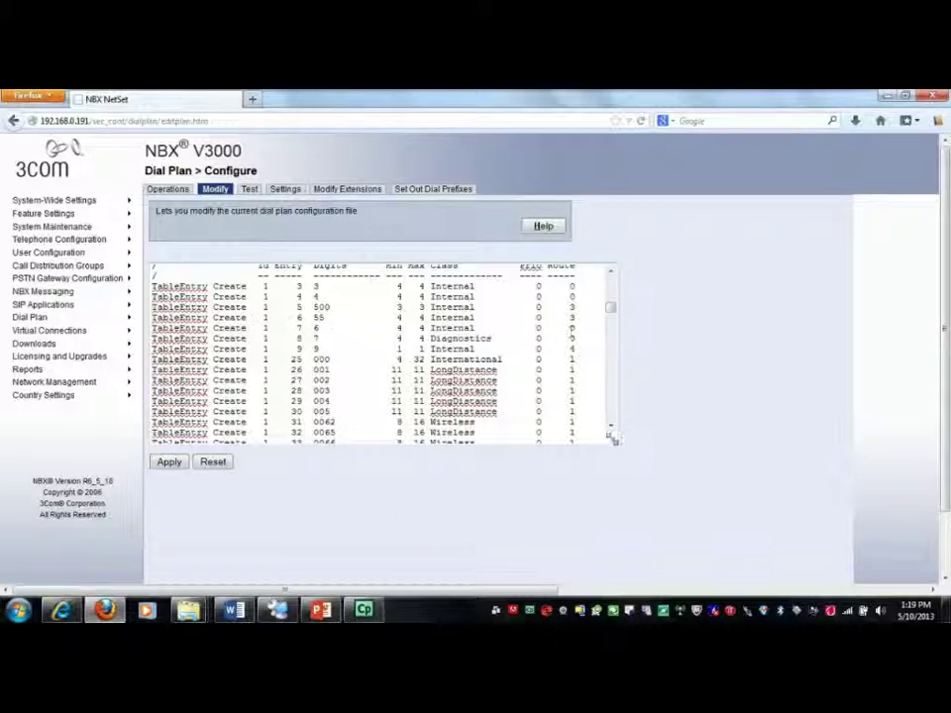
drag(612, 428, 610, 427)
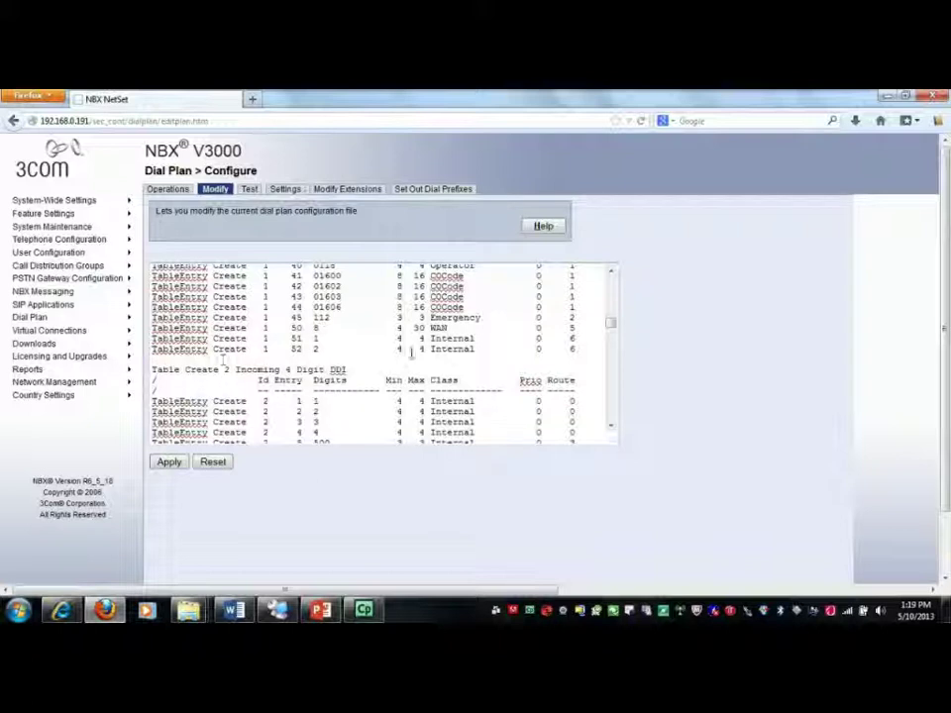
drag(575, 349, 151, 344)
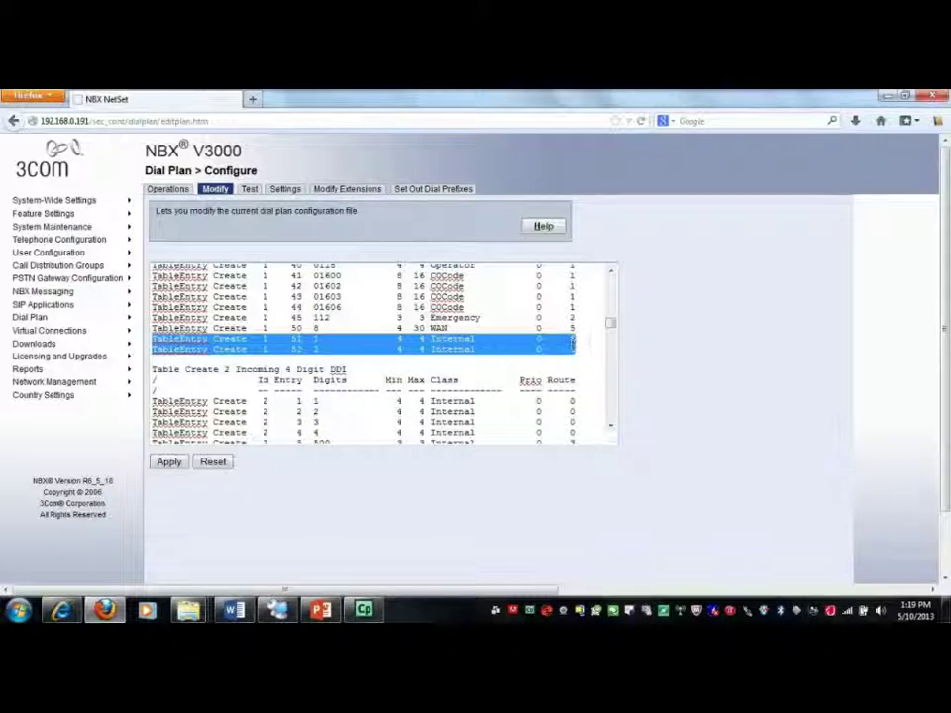
click(573, 340)
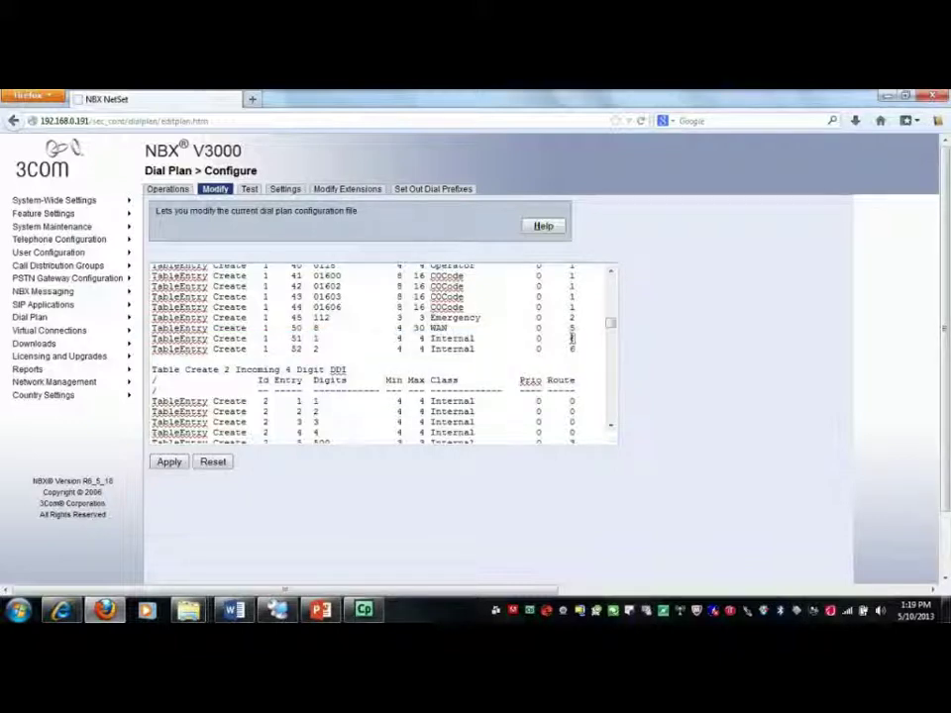
double_click(572, 339)
double_click(317, 348)
drag(398, 349, 418, 349)
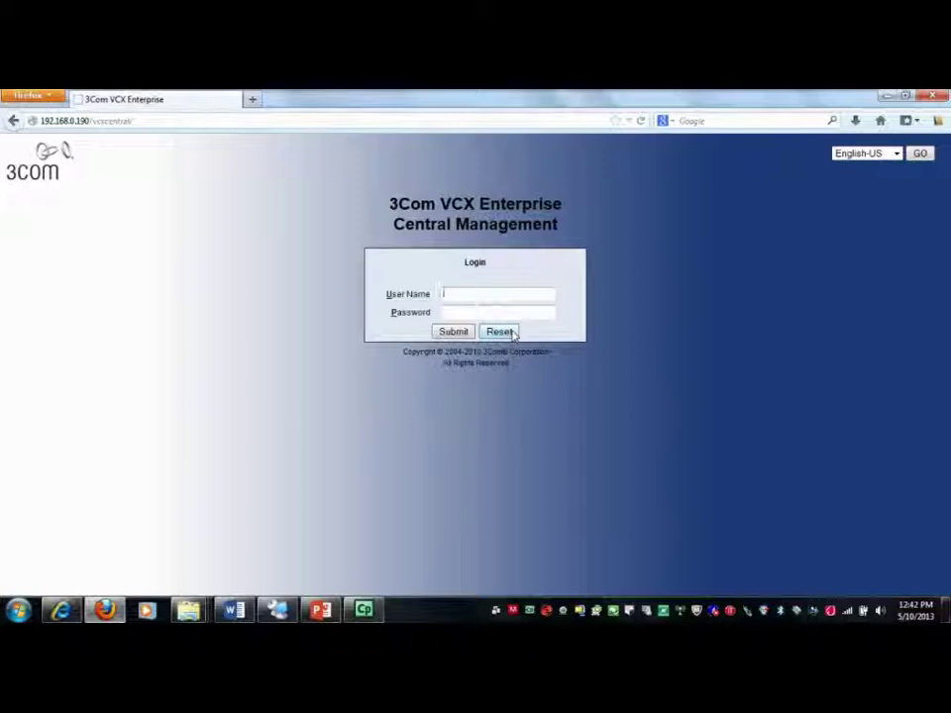
Log in to VCX Central Management as admin with the account password
text(admin)
key(Tab)
text(besgroup)
key(Return)
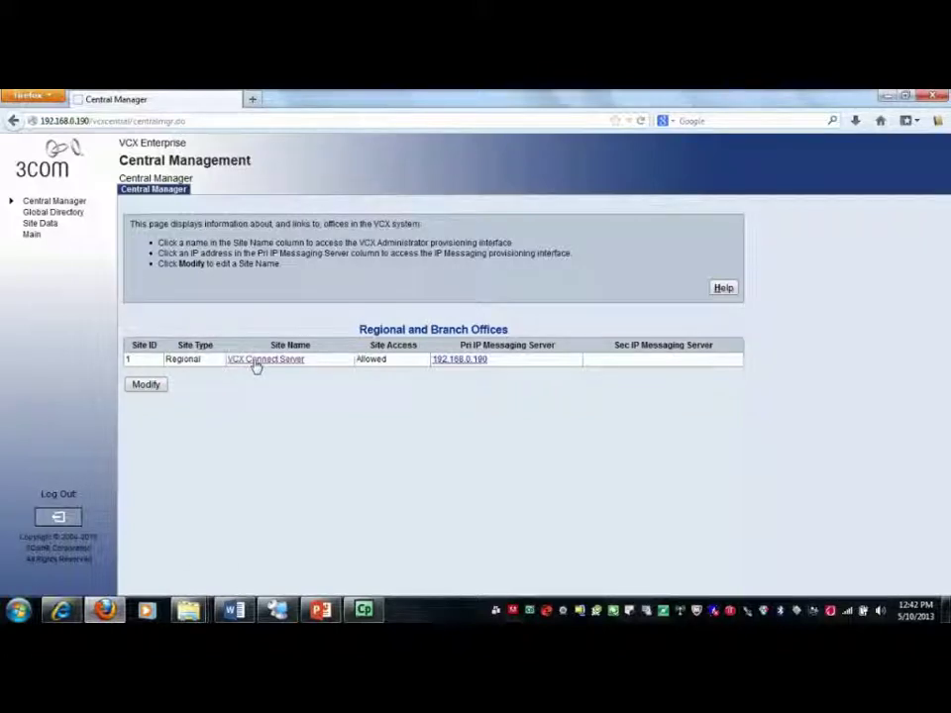
In VCX Connect Server's Route Plans, show the Trusted End Points list
click(259, 362)
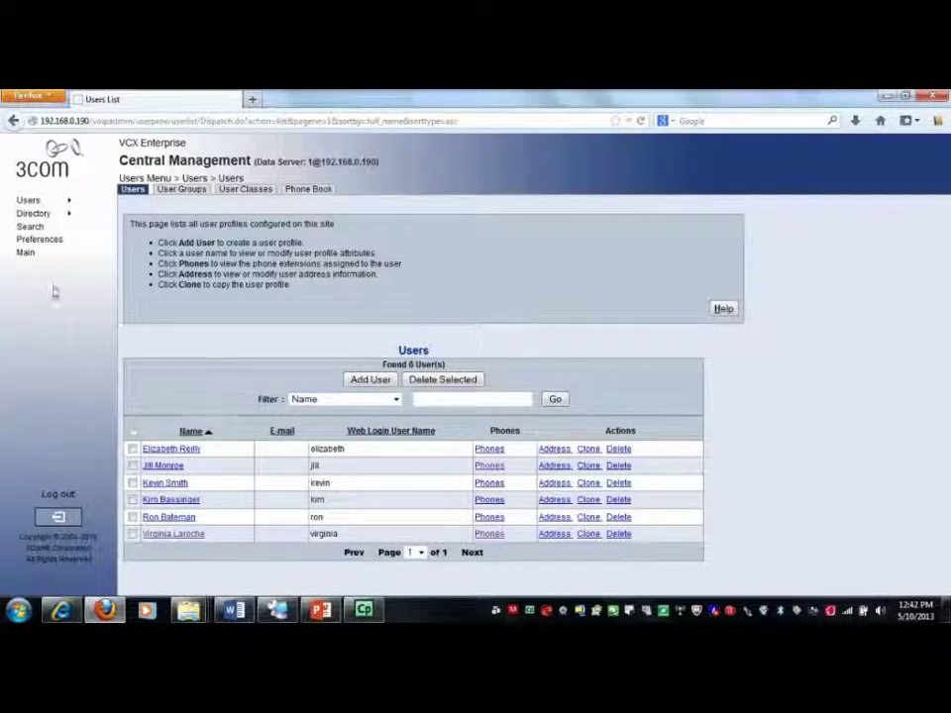
mouse_move(37, 218)
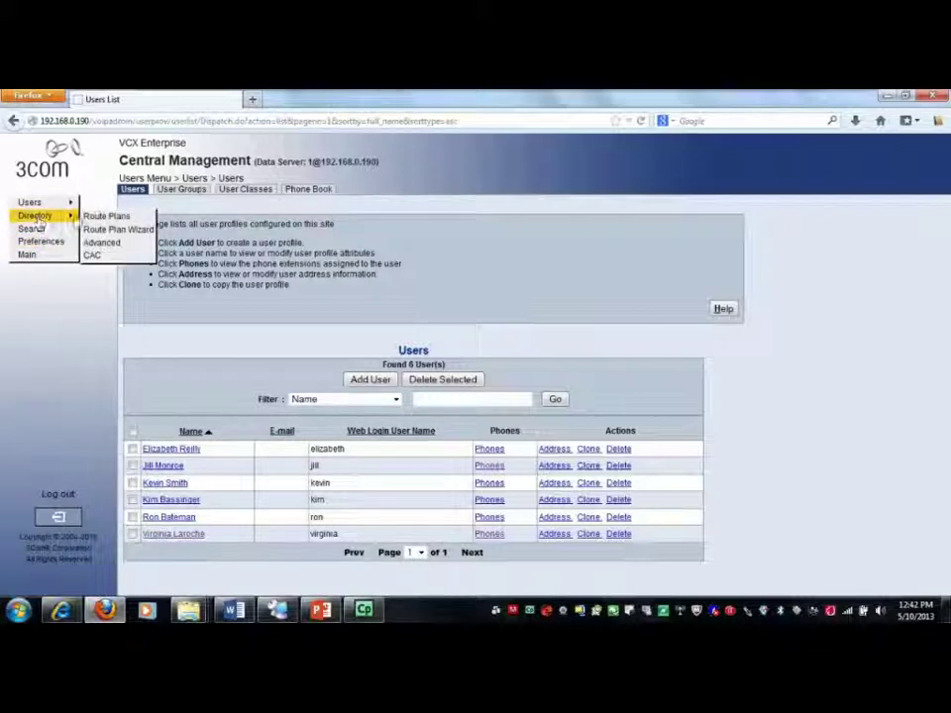
click(105, 216)
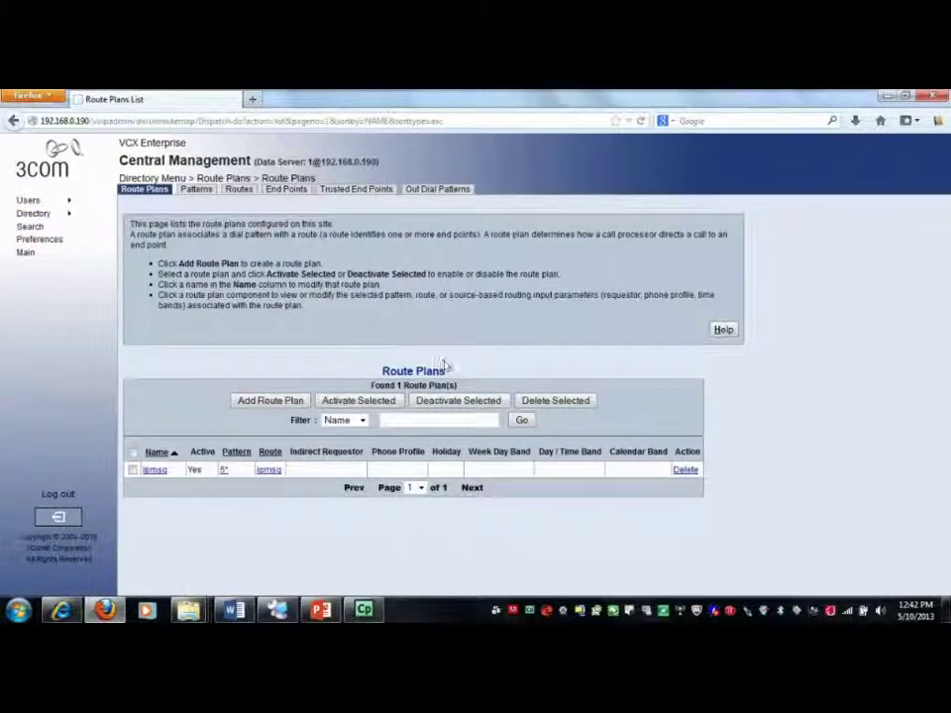
click(356, 190)
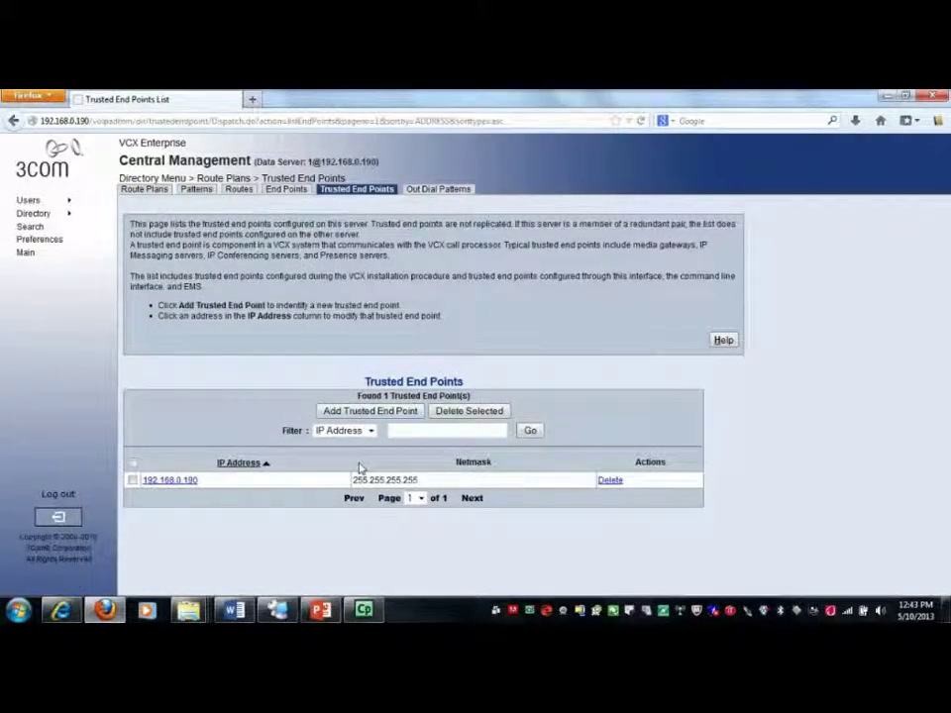
Add trusted end point 192.168.0.160 with netmask 255.255.255.255, then show the End Points list
click(369, 414)
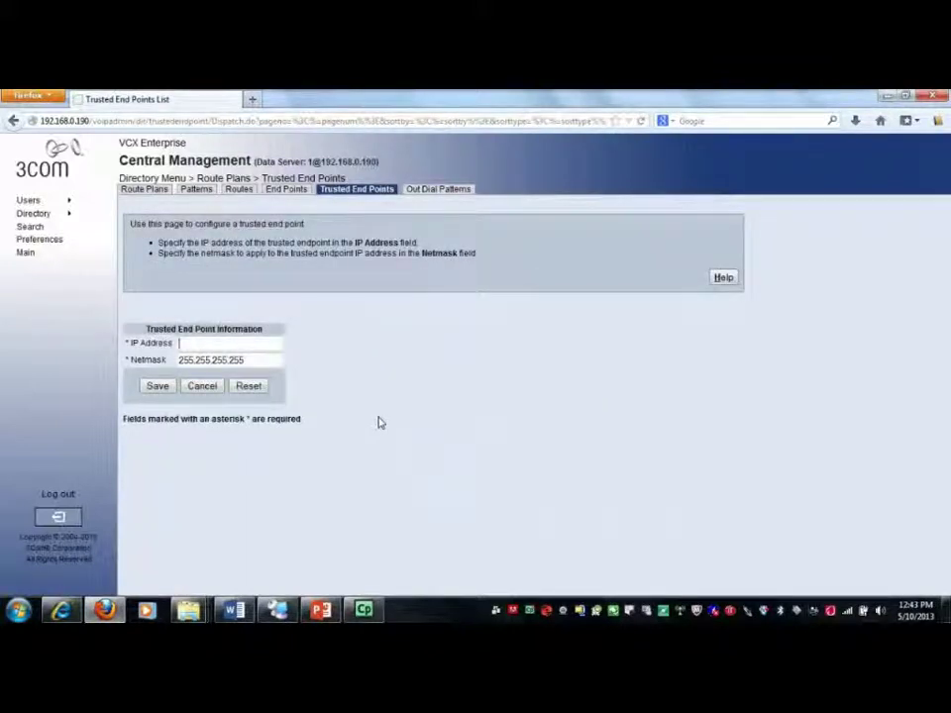
text(192.168.0.160)
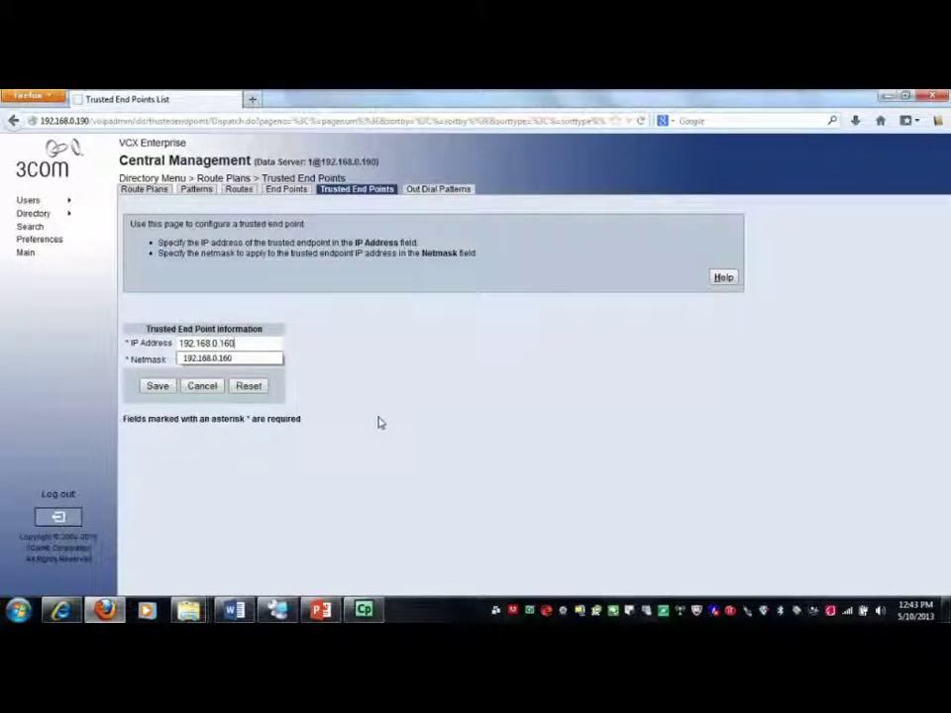
click(157, 386)
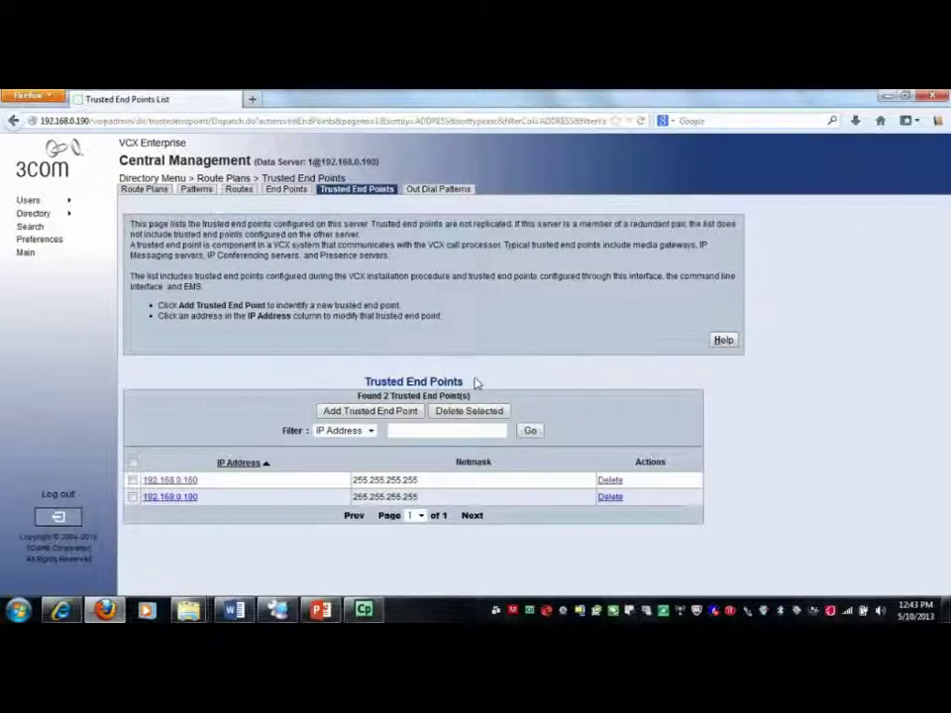
click(285, 193)
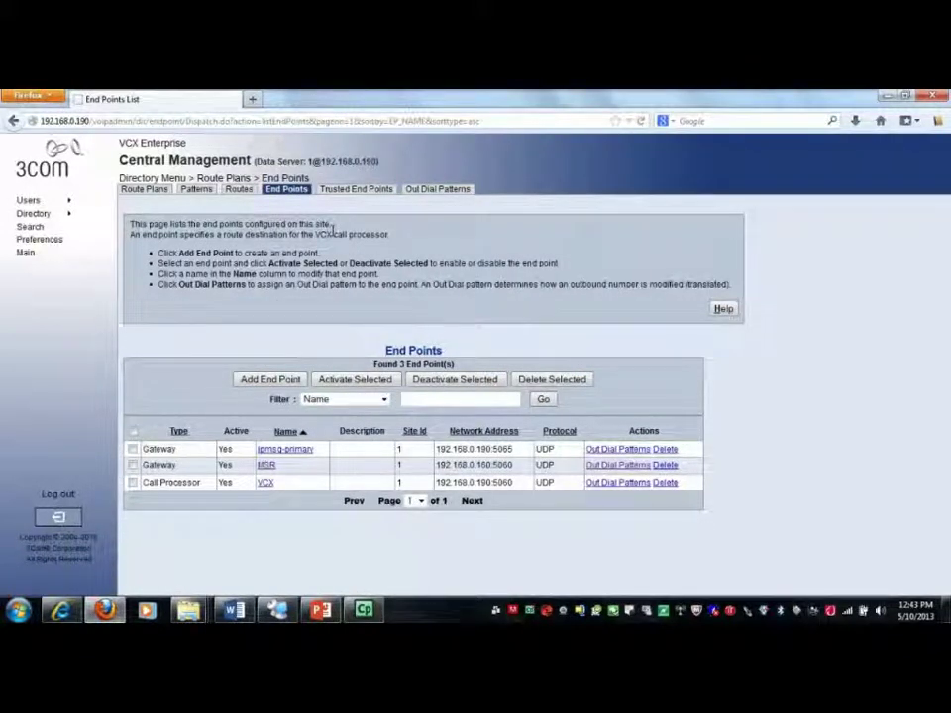
Check the MSR end point's IP 192.168.0.160 and port 5060, then open the Route Plan Wizard
click(266, 467)
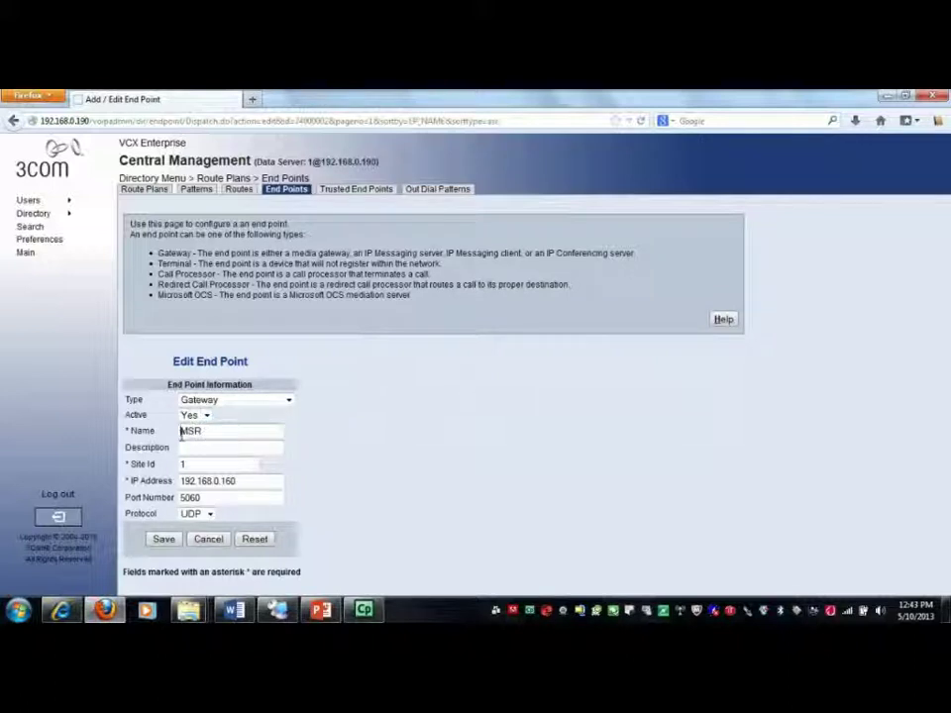
drag(242, 483, 180, 482)
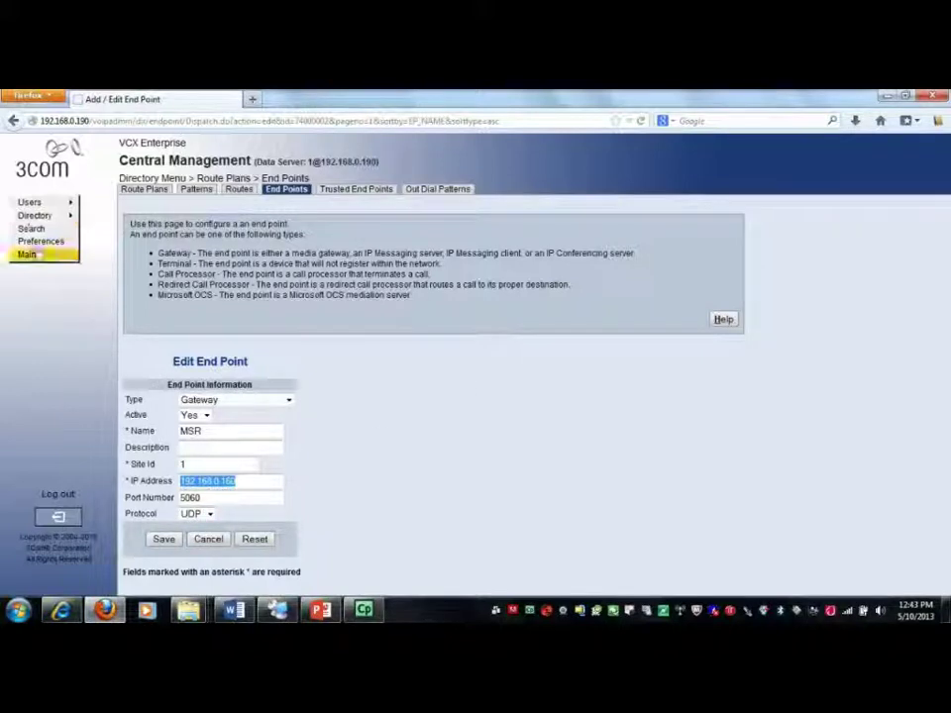
mouse_move(35, 223)
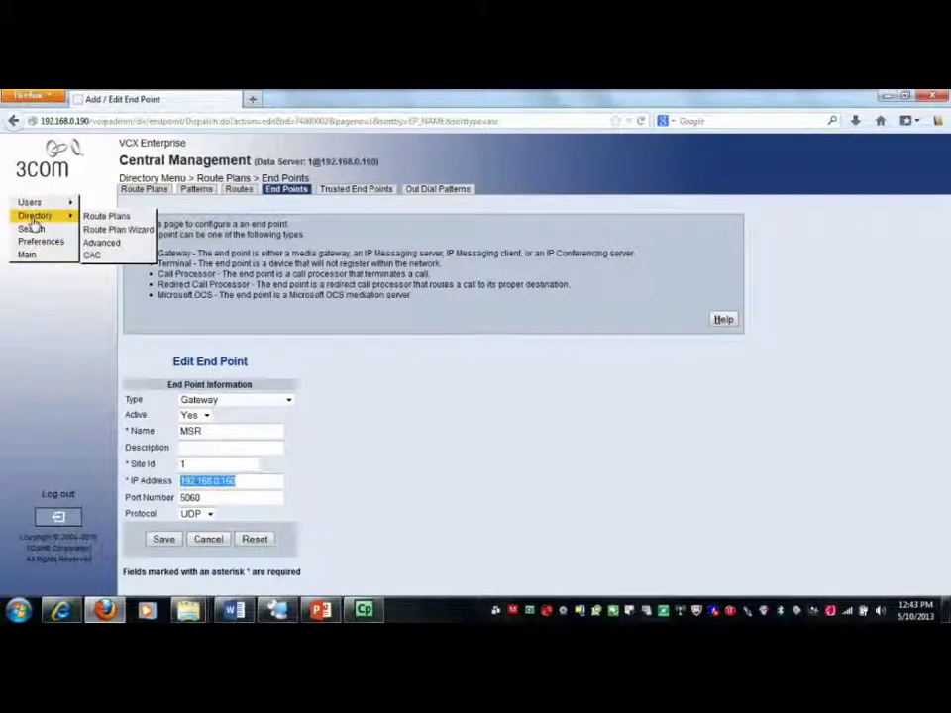
click(99, 229)
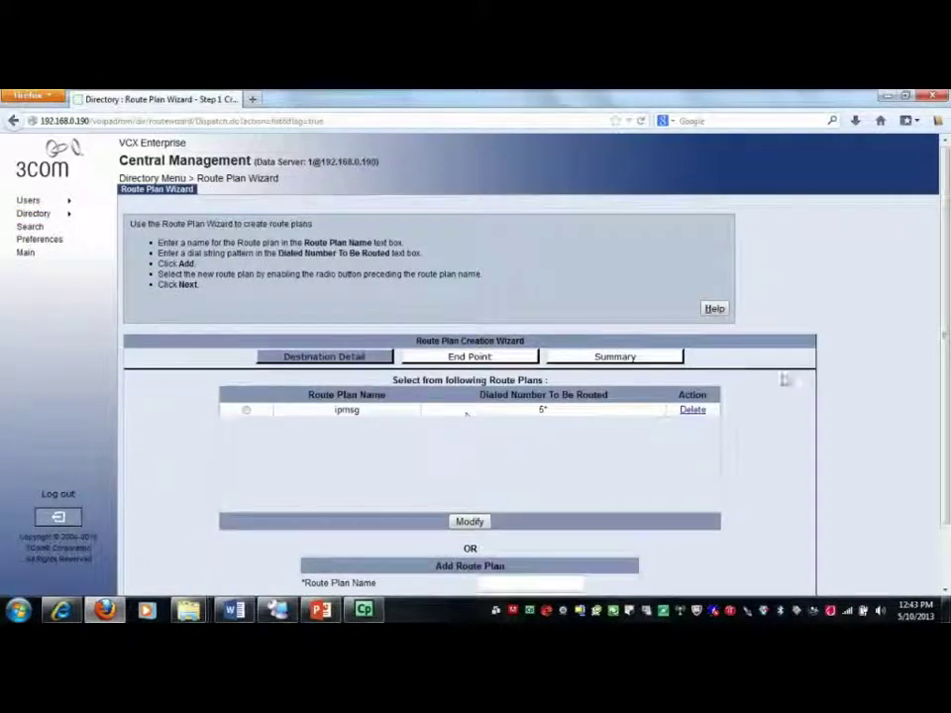
Add a route plan named linktoLync with dialed number pattern 2*
scroll(782, 380, down, 3)
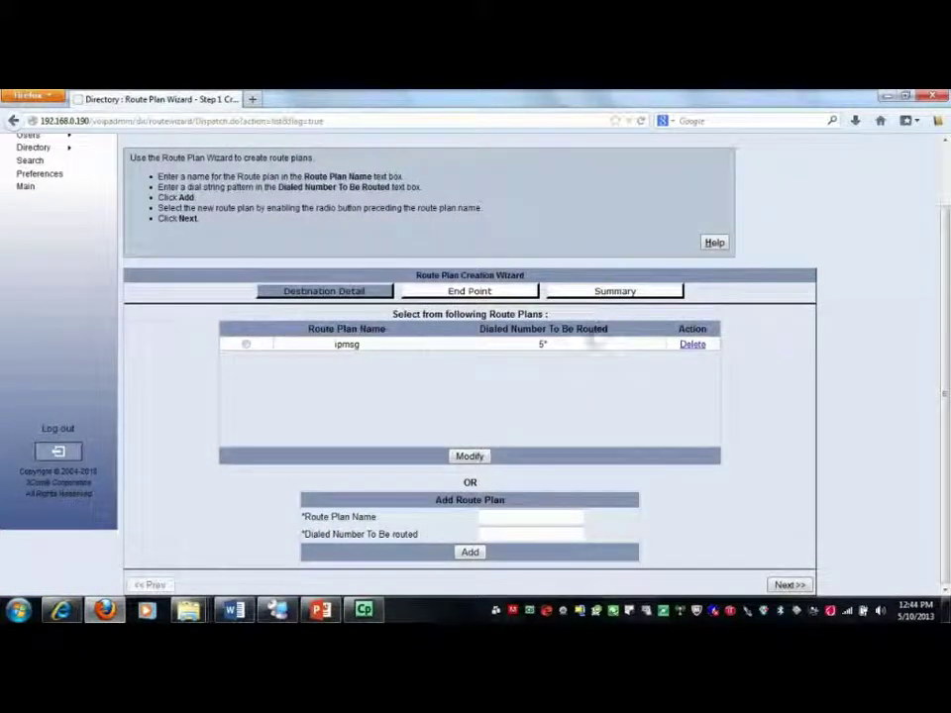
click(496, 518)
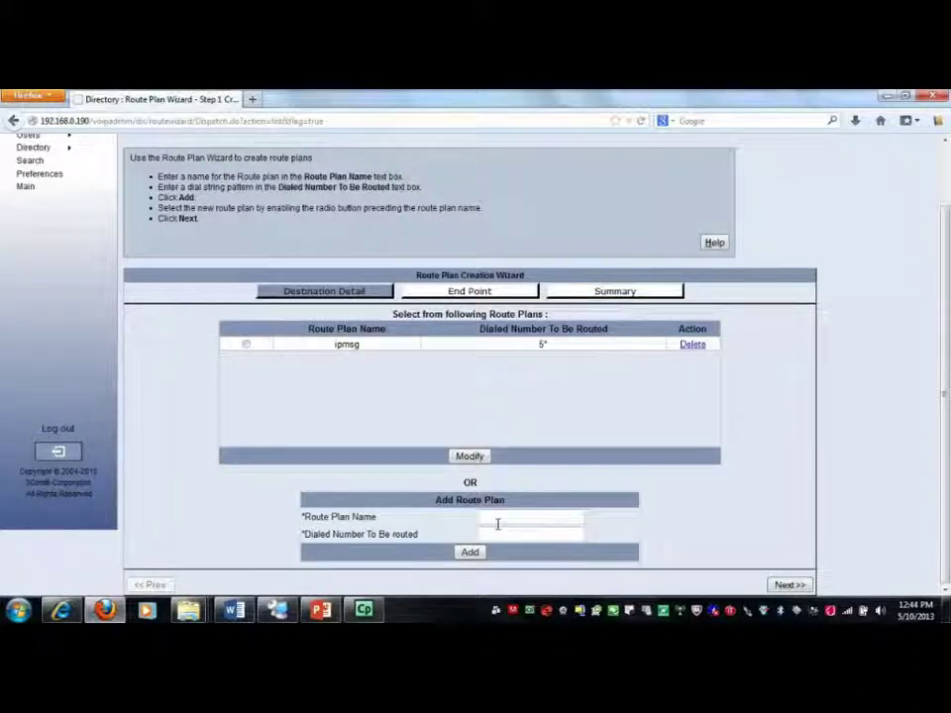
text(linktoN)
key(BackSpace)
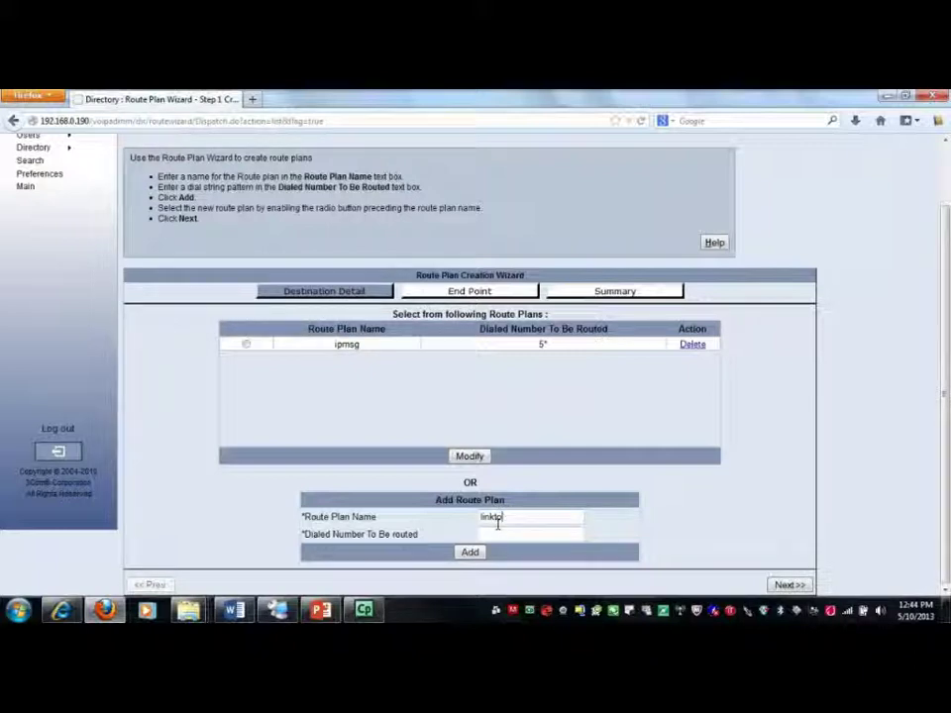
text(Lync)
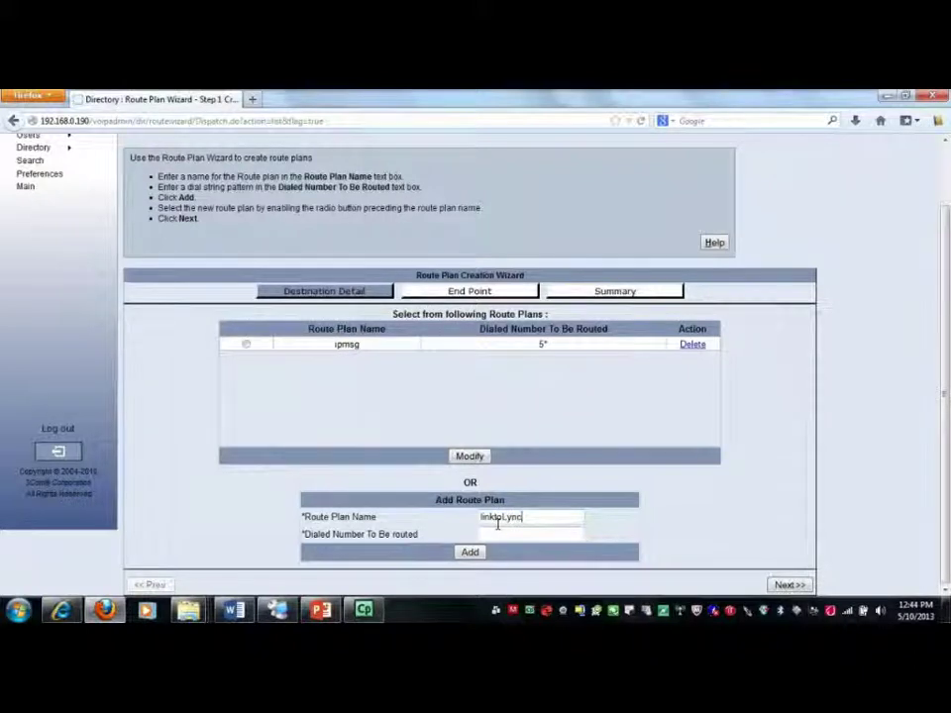
click(498, 533)
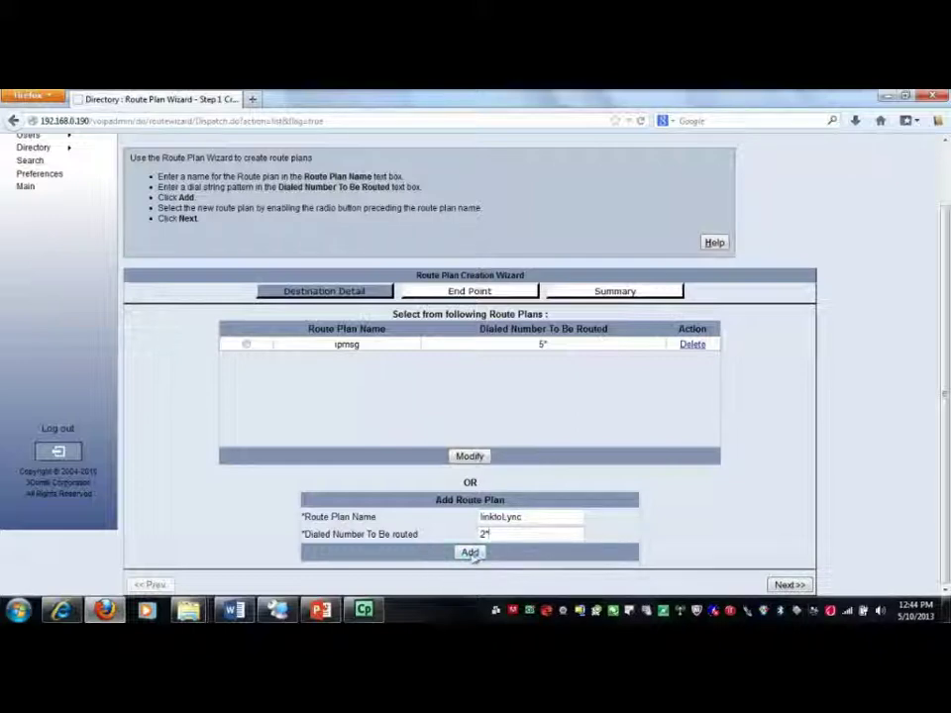
click(472, 555)
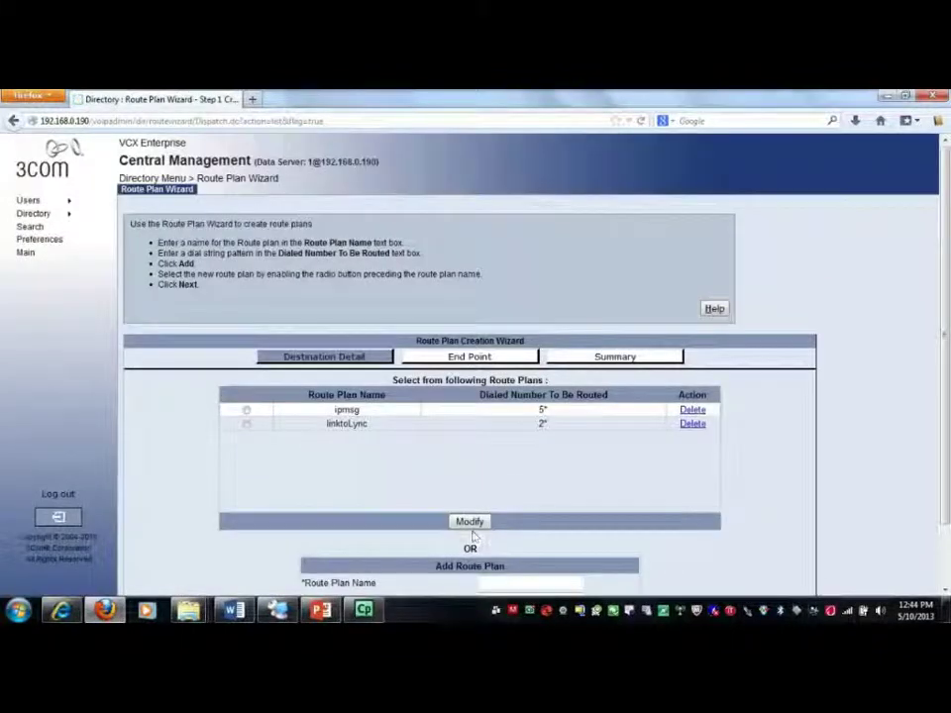
Select linktoLync, keep the MSR gateway as its end point, and apply the plan
click(245, 424)
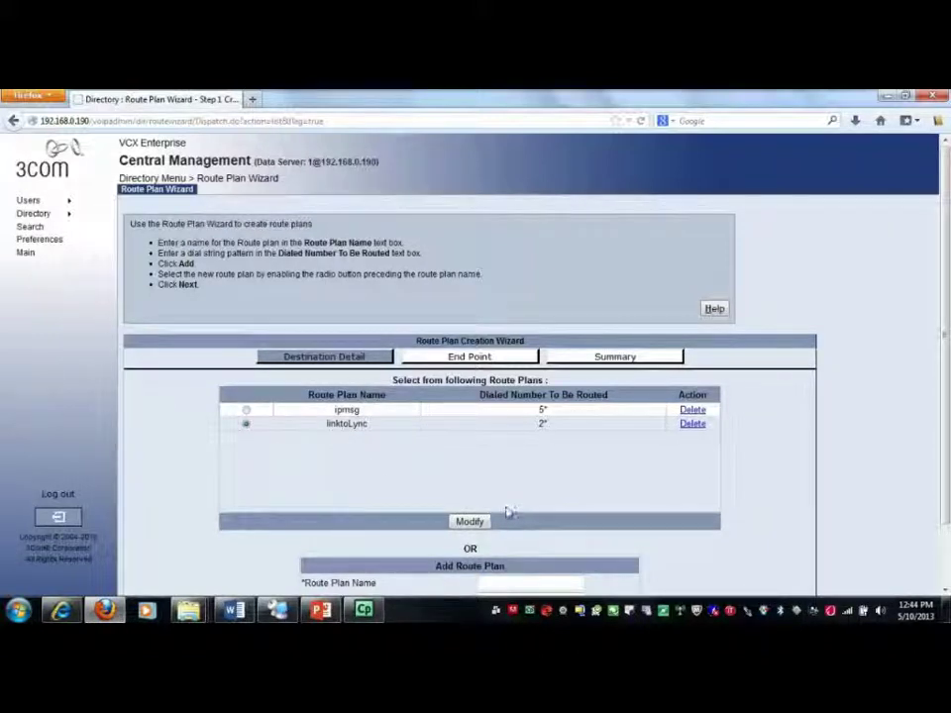
scroll(505, 510, down, 2)
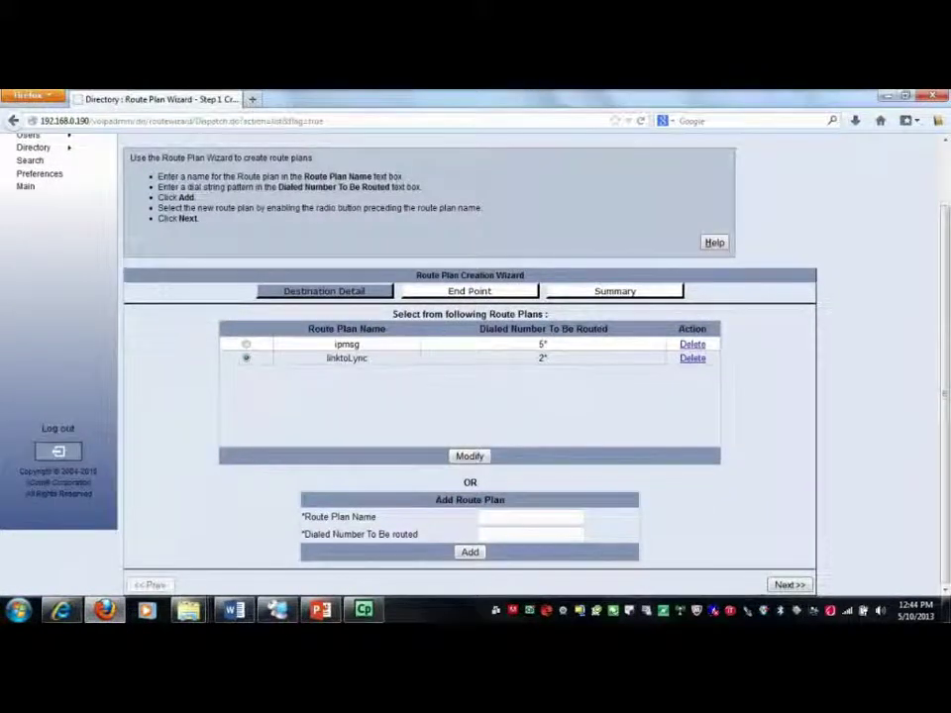
click(778, 584)
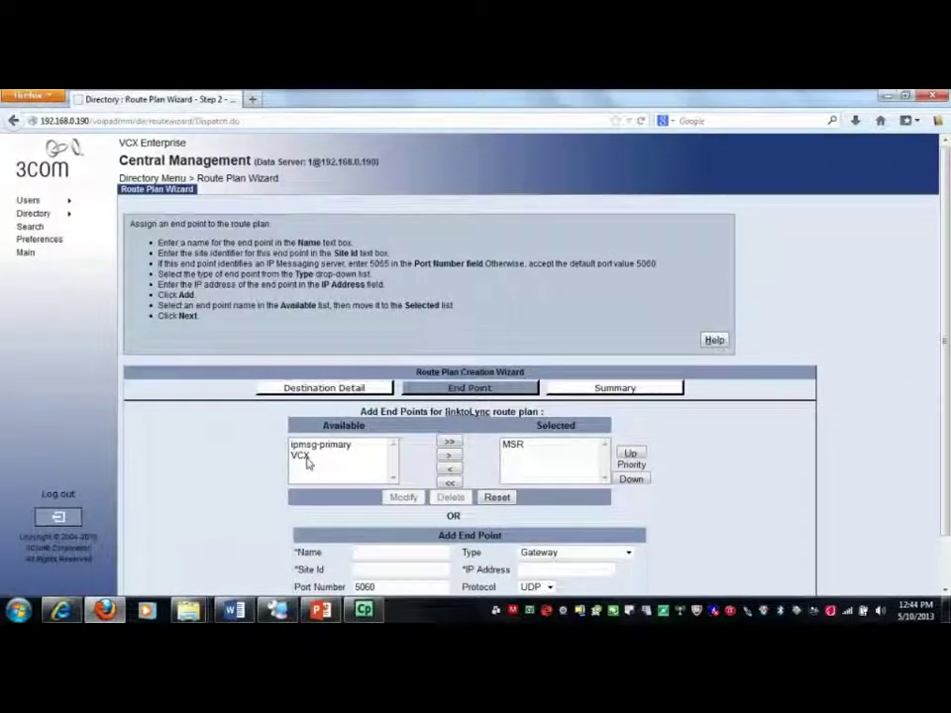
scroll(514, 469, down, 1)
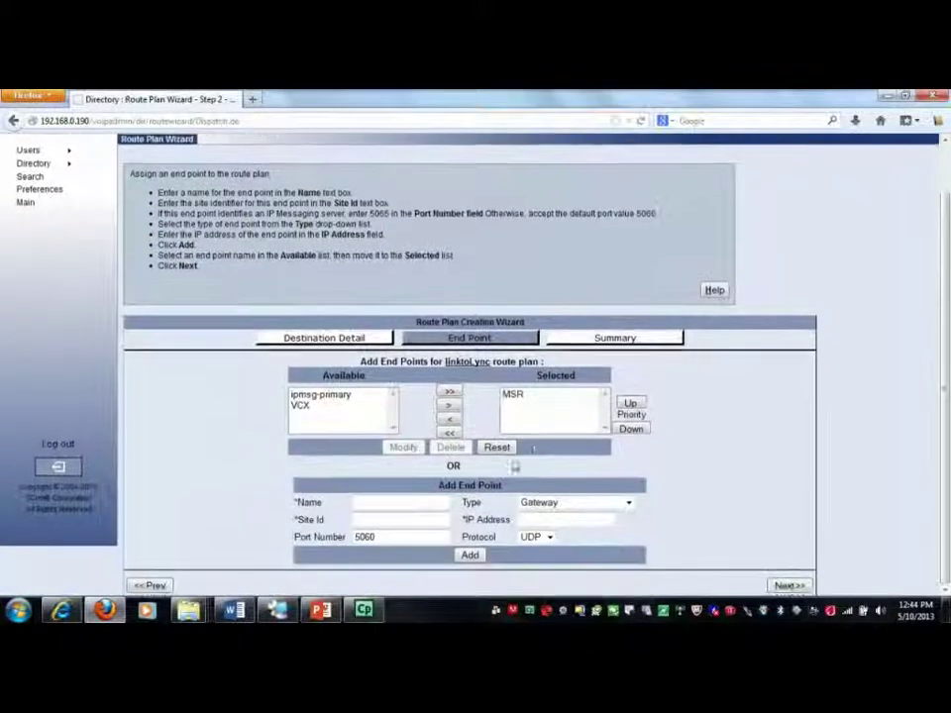
click(533, 395)
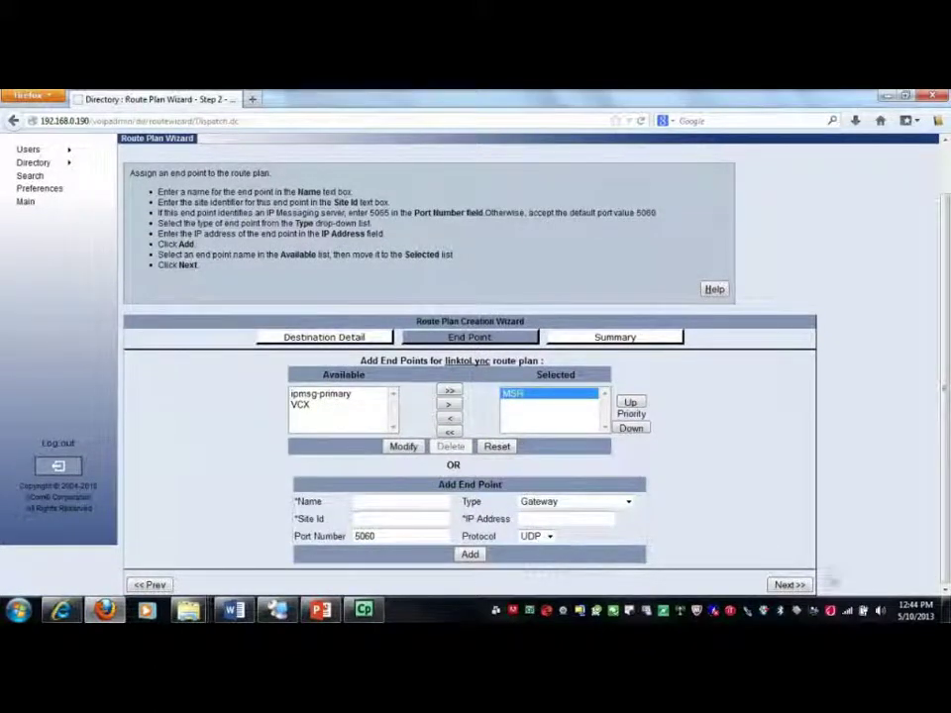
click(788, 584)
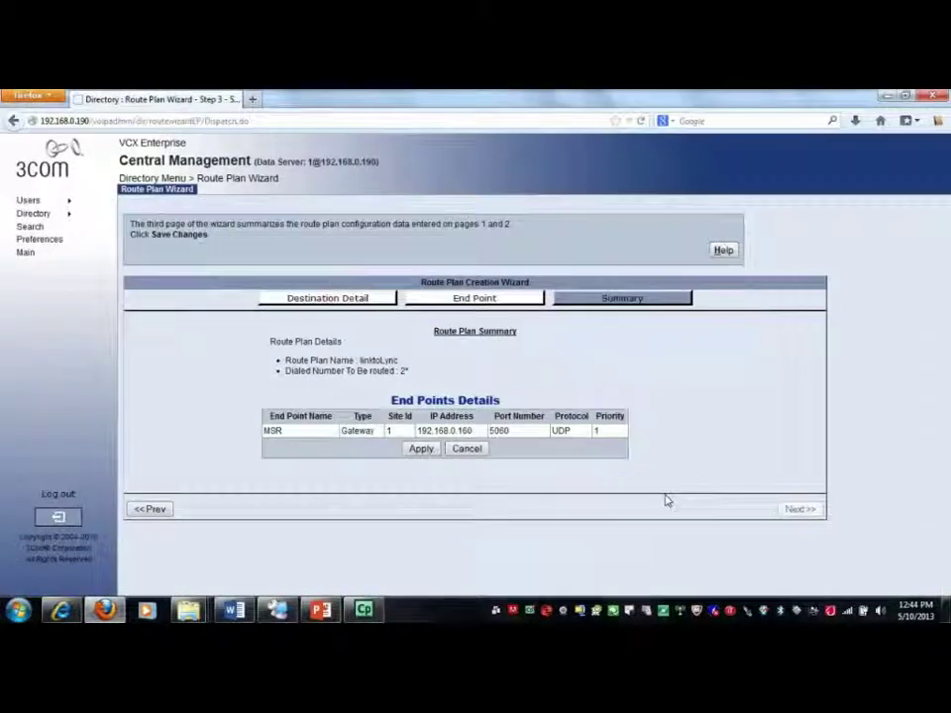
click(426, 452)
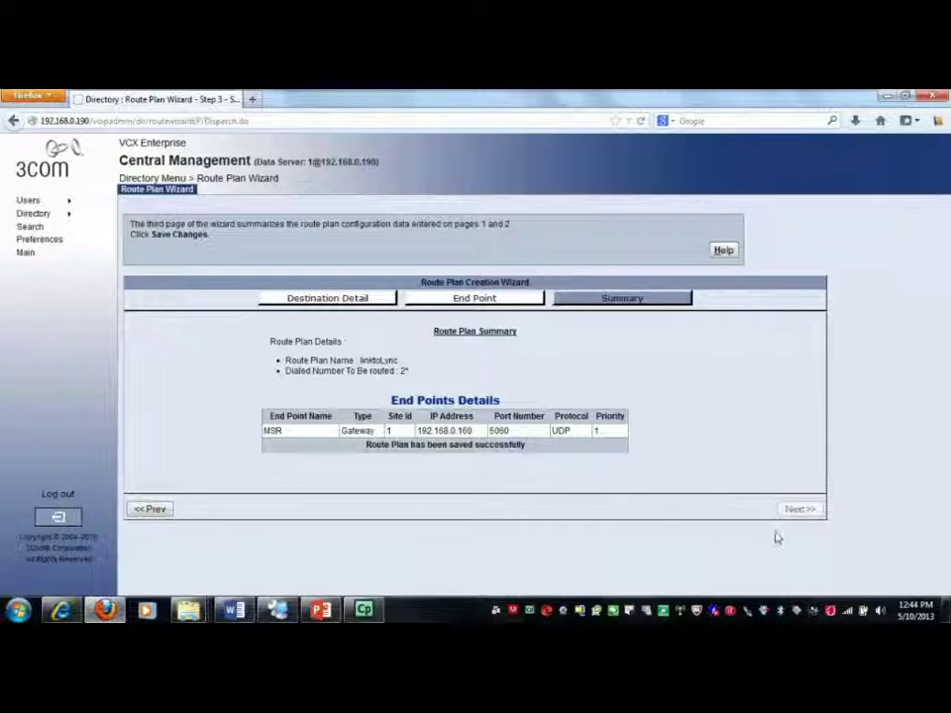
mouse_move(37, 218)
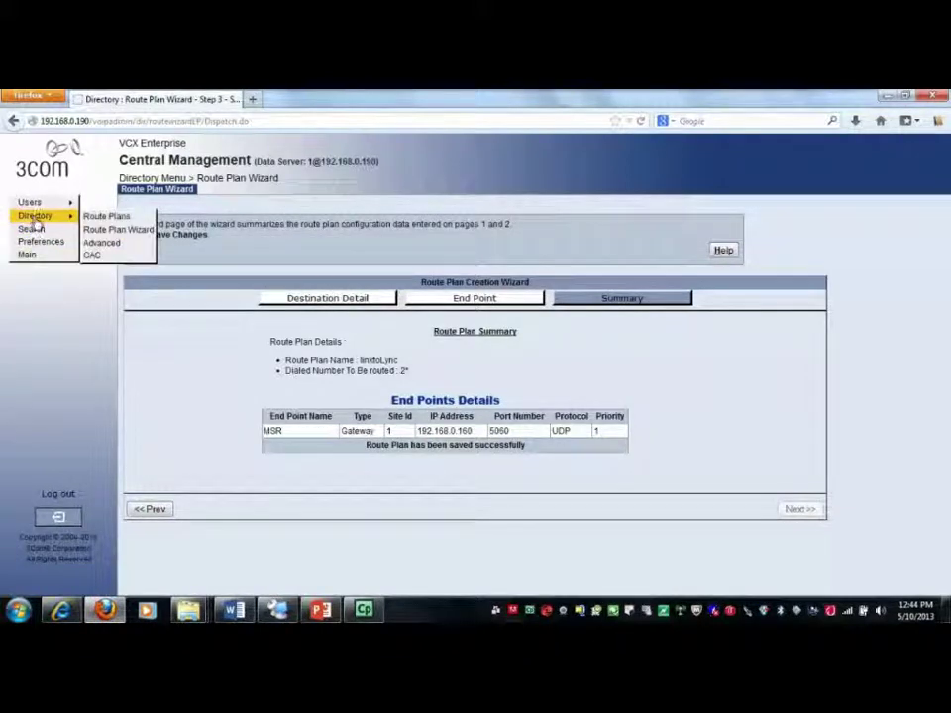
Restart the Route Plan Wizard and add route plan linktoNBX with pattern 3*
click(103, 231)
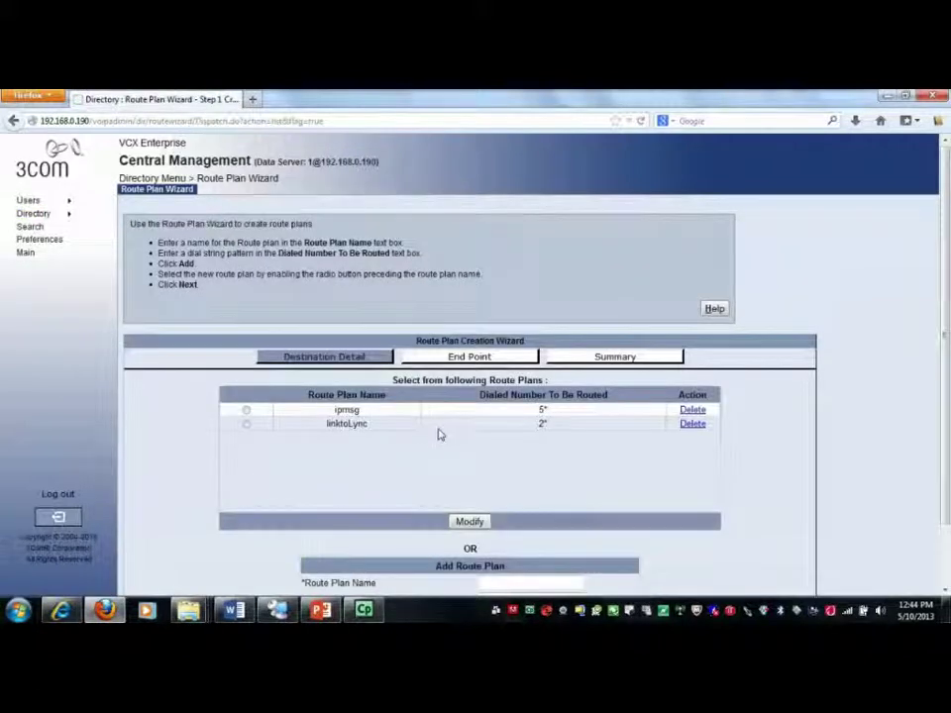
scroll(432, 438, down, 2)
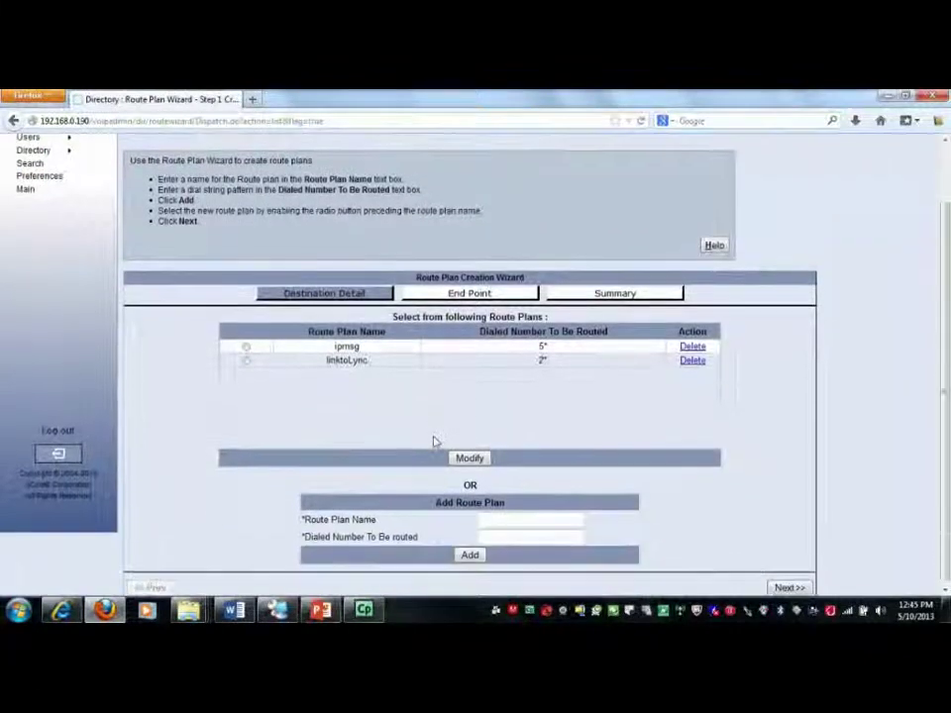
click(507, 516)
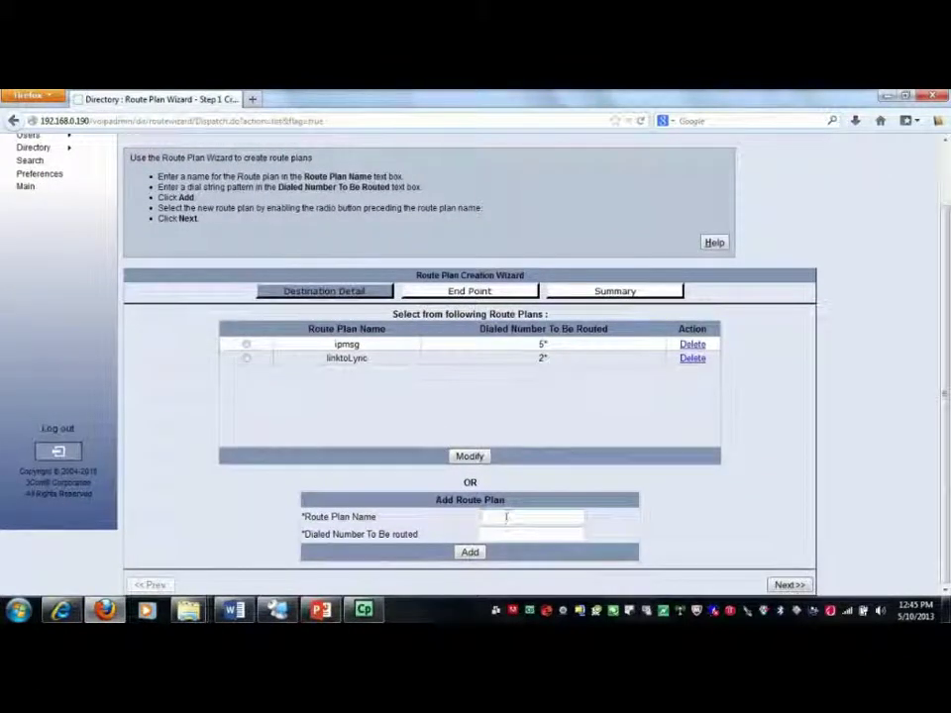
text(linktoPBX)
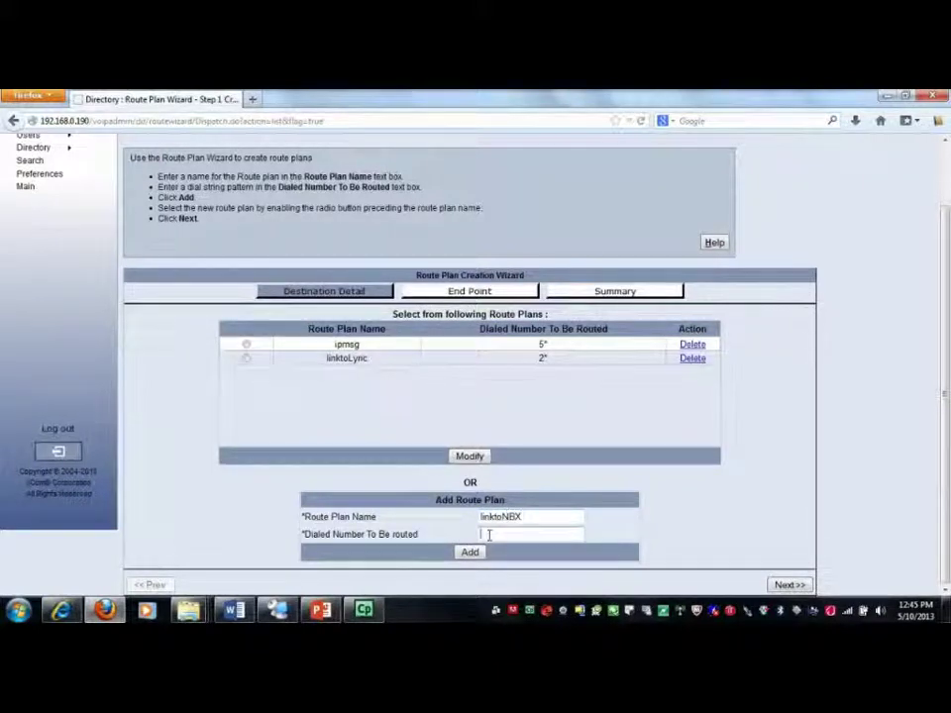
text(3*)
click(472, 552)
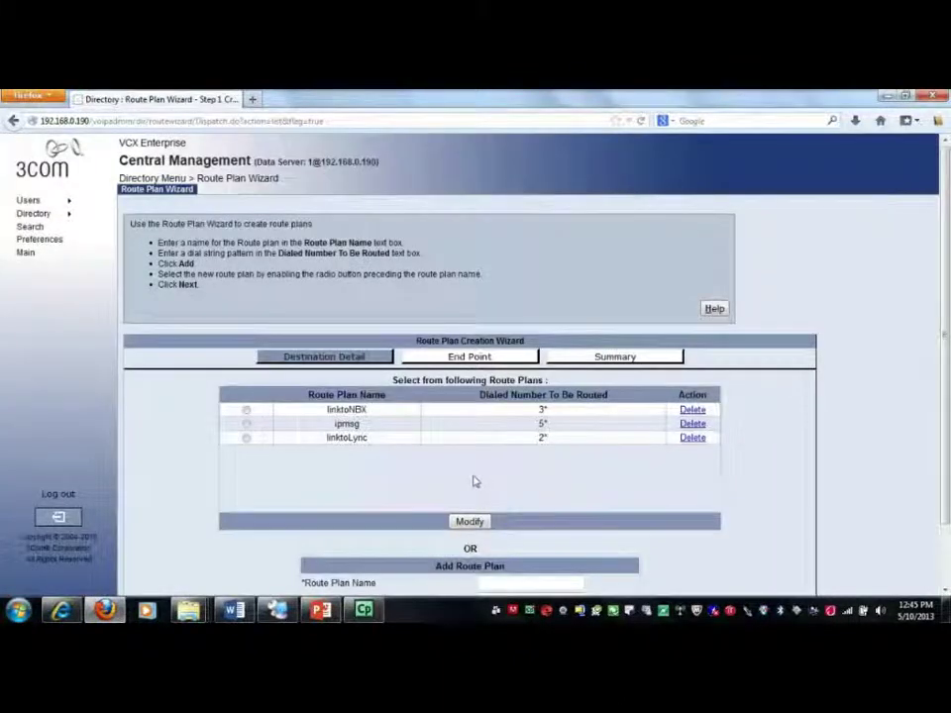
Select linktoNBX, move MSR to the selected end points, and apply the plan
click(246, 409)
scroll(462, 492, down, 2)
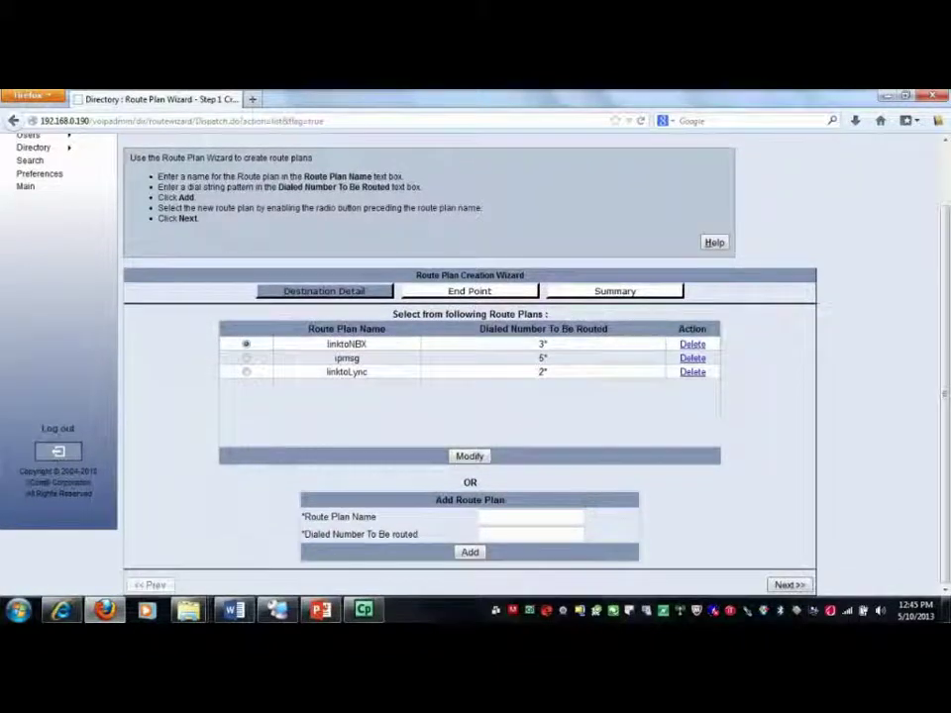
click(788, 585)
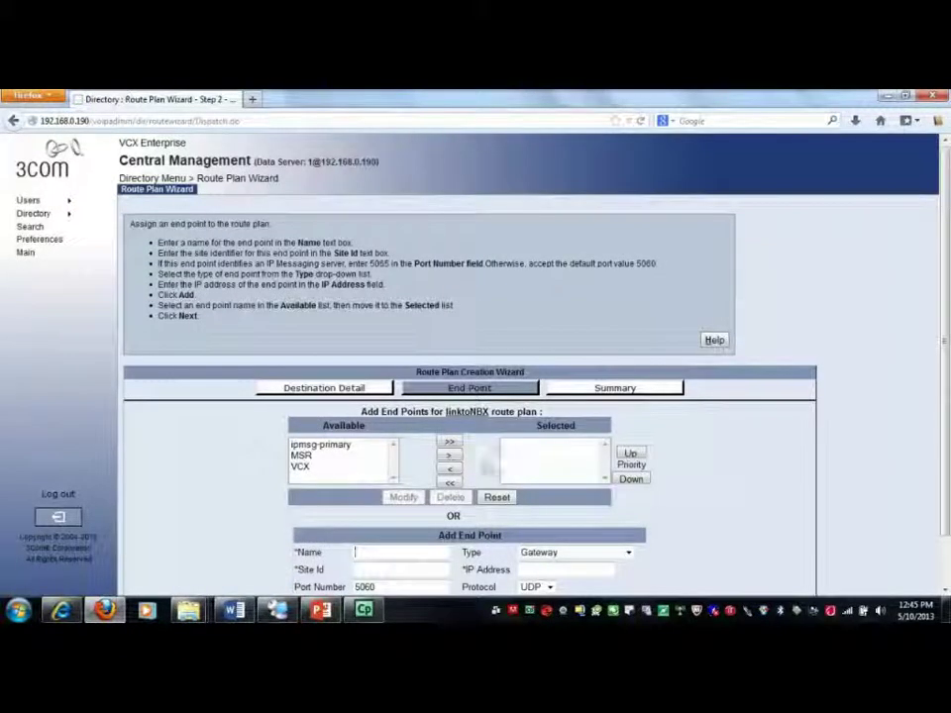
click(303, 455)
click(448, 454)
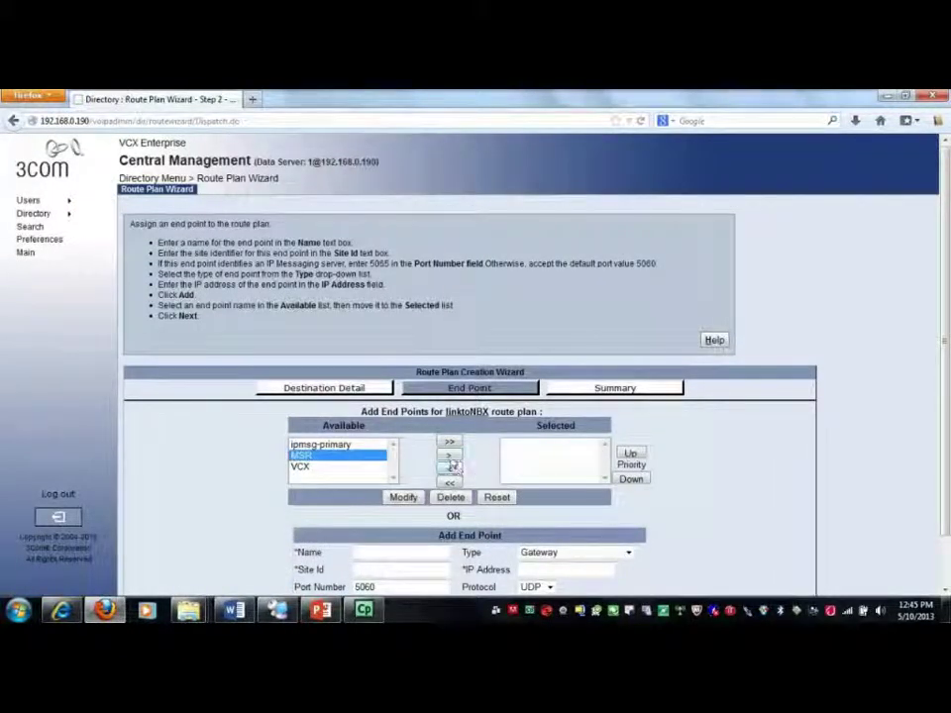
scroll(557, 478, down, 2)
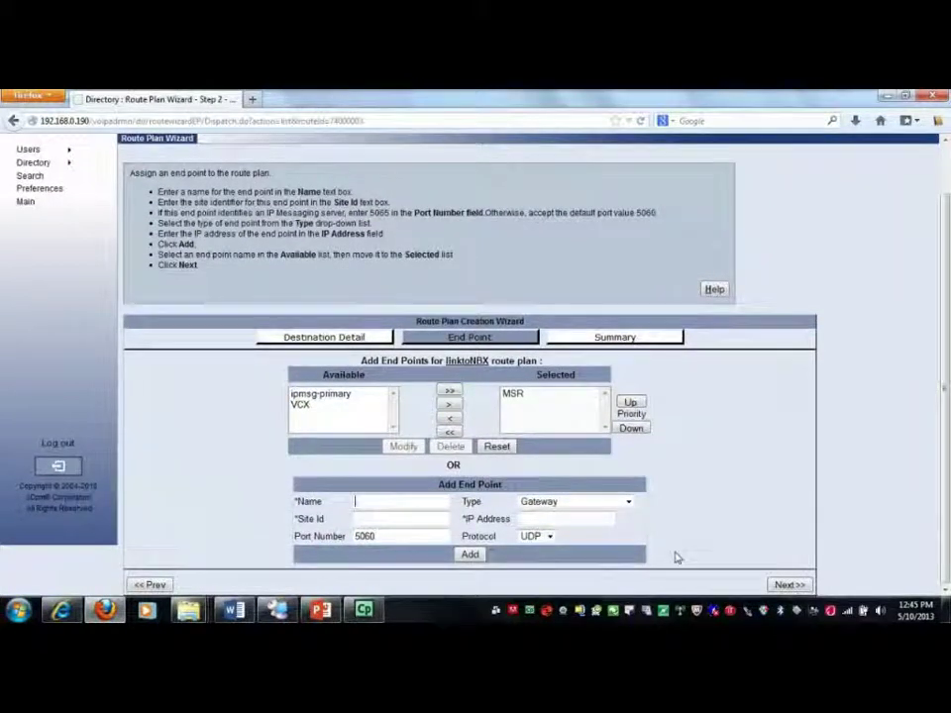
click(773, 584)
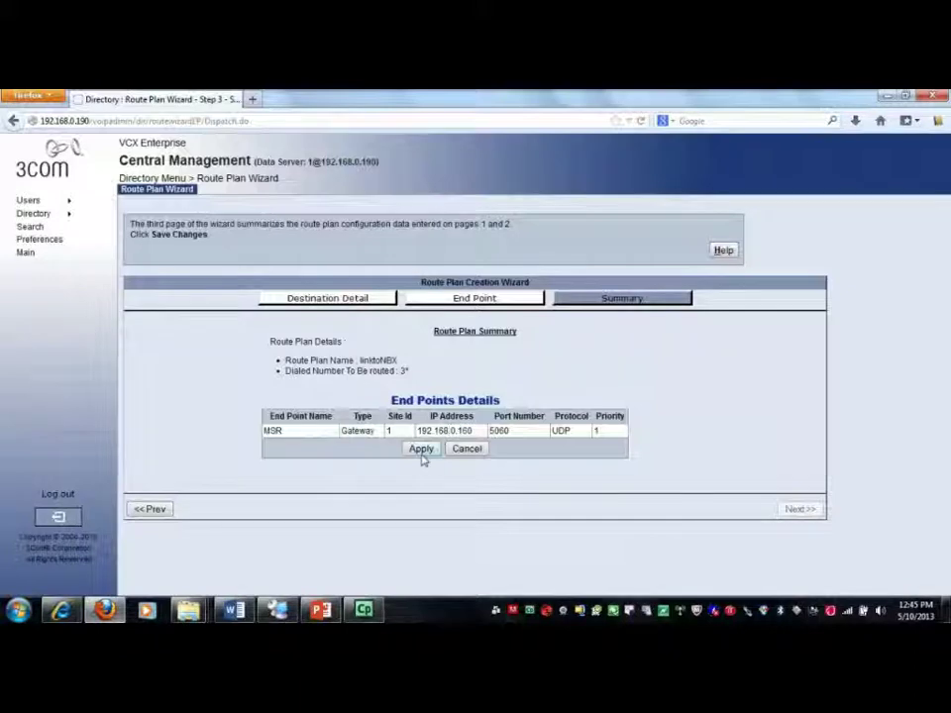
click(422, 451)
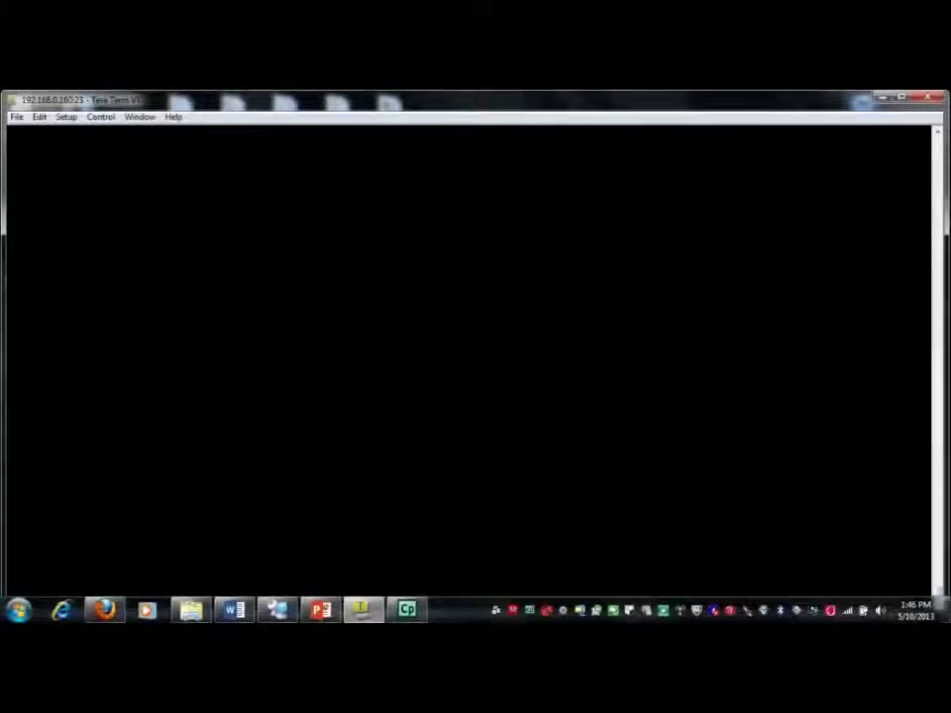
On the router console, enter system view and then the voice-setup view
key(Return)
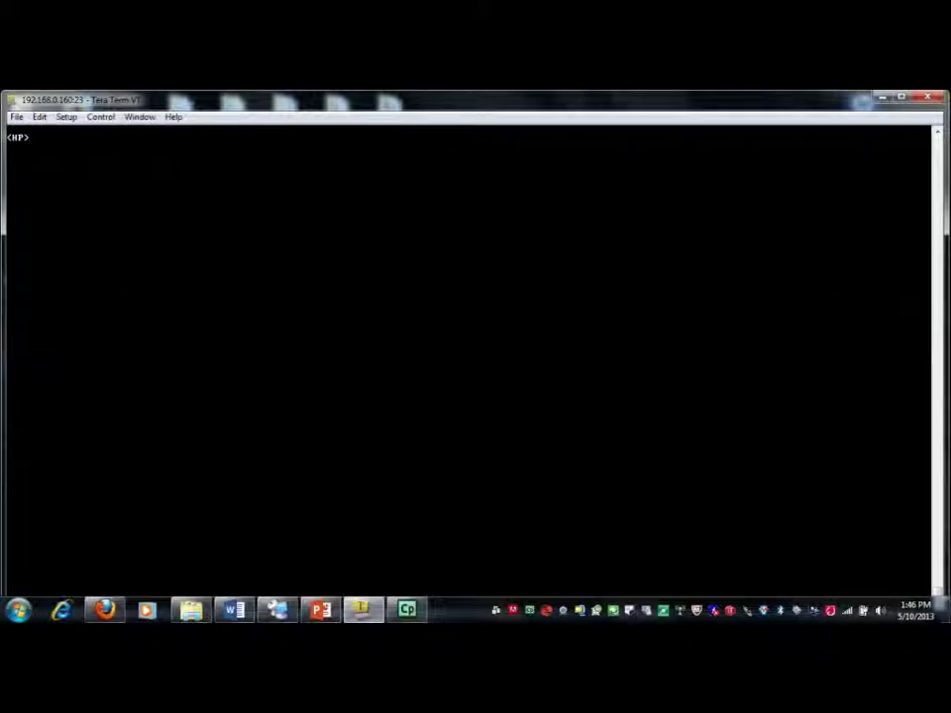
text(sys)
key(Return)
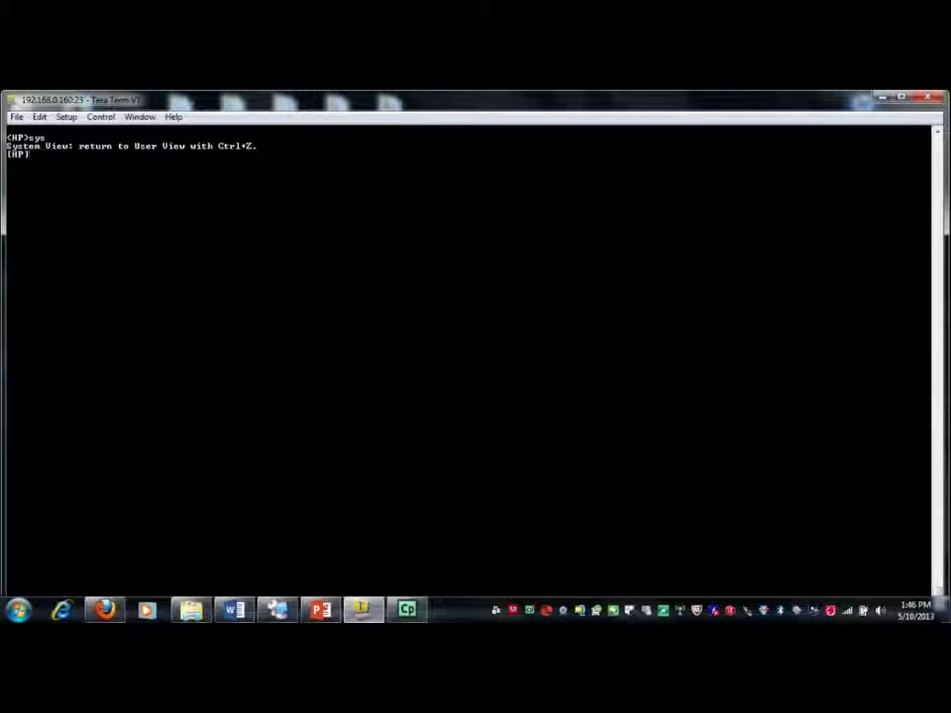
text(voice-setup)
key(Return)
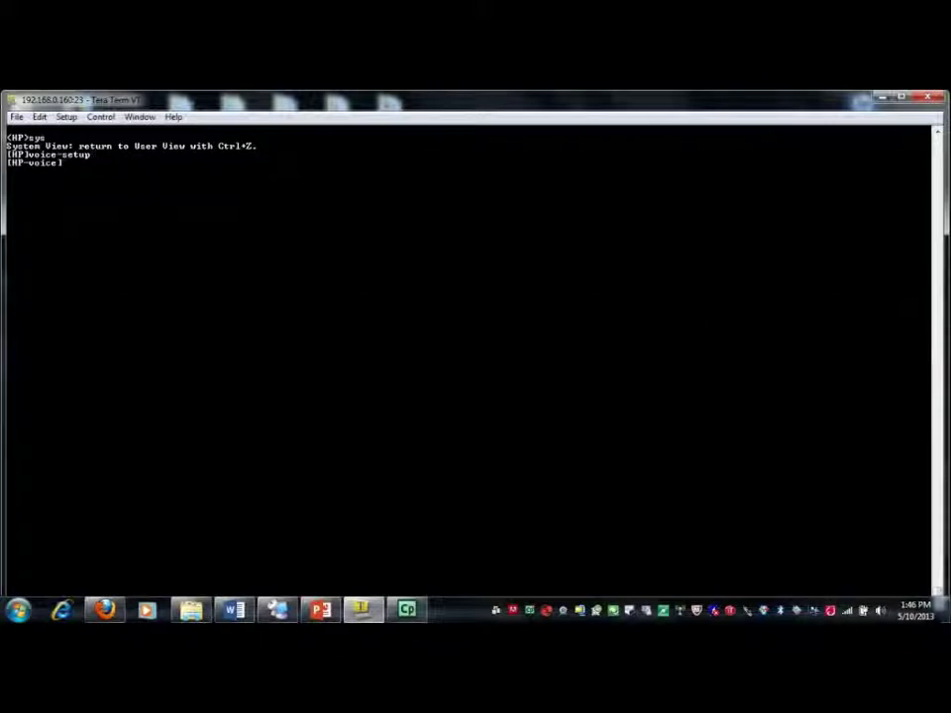
List the voice-setup configuration, noting SIP trunking is enabled, then enter dial-program view
text(disp dhi)
key(Return)
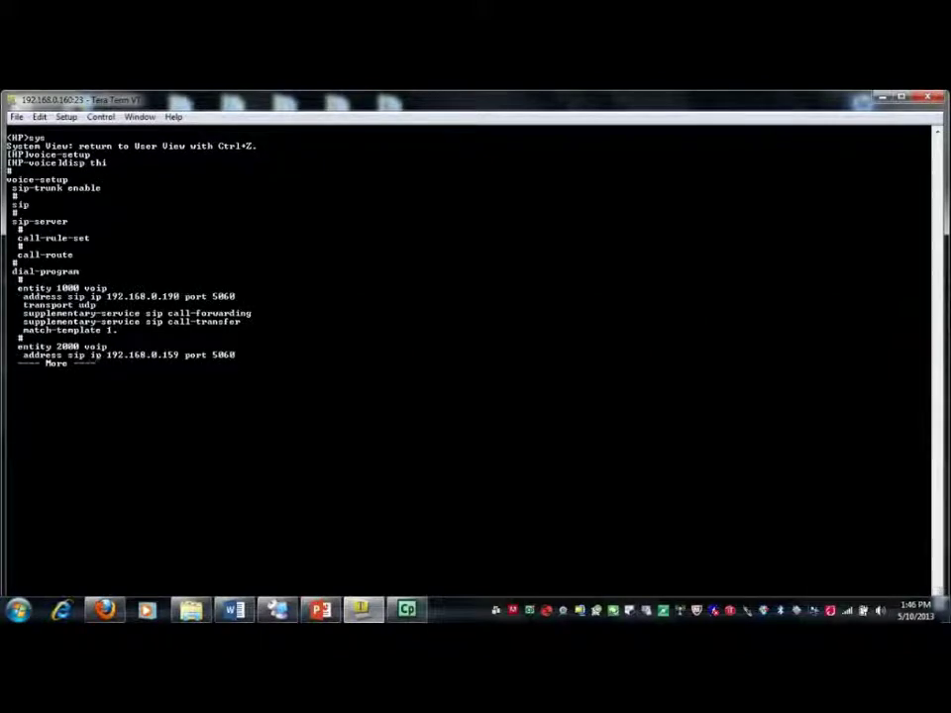
key(space)
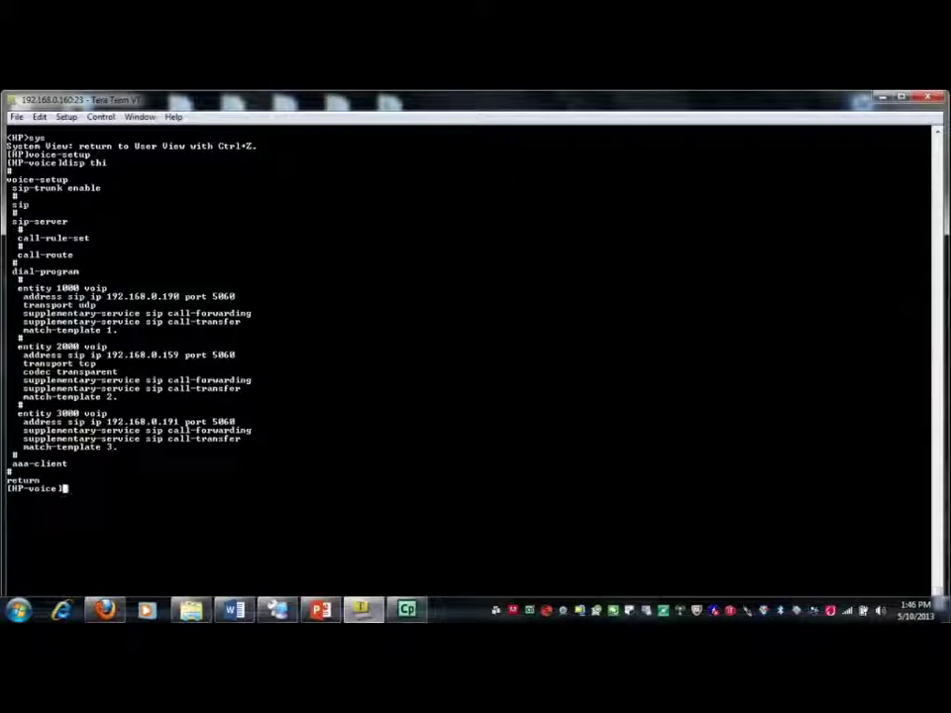
drag(101, 188, 12, 188)
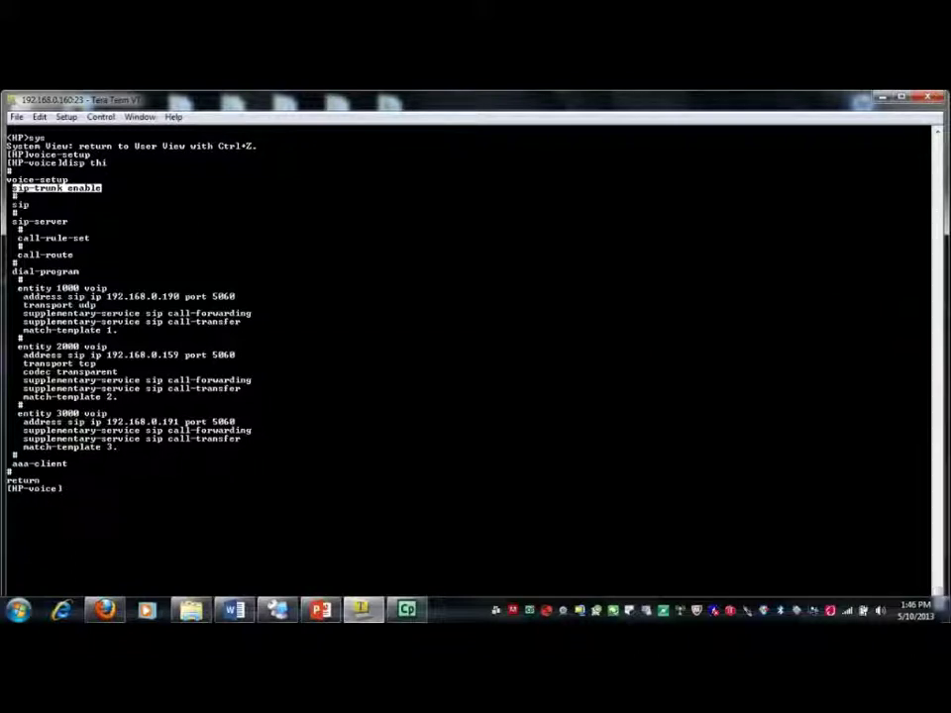
text(dia)
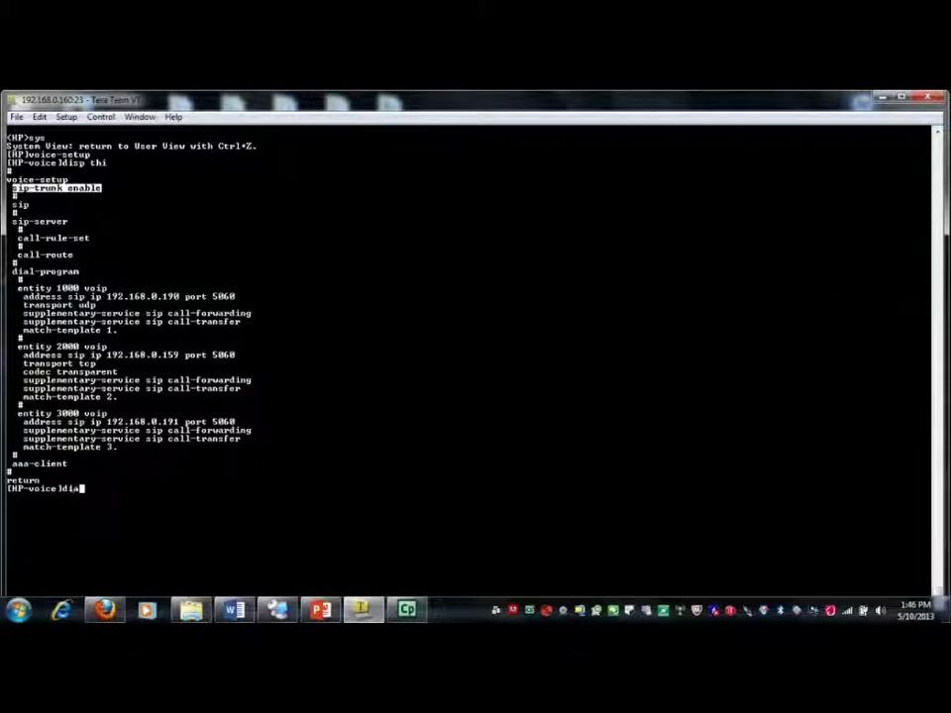
text(l-pro)
key(Tab)
key(Return)
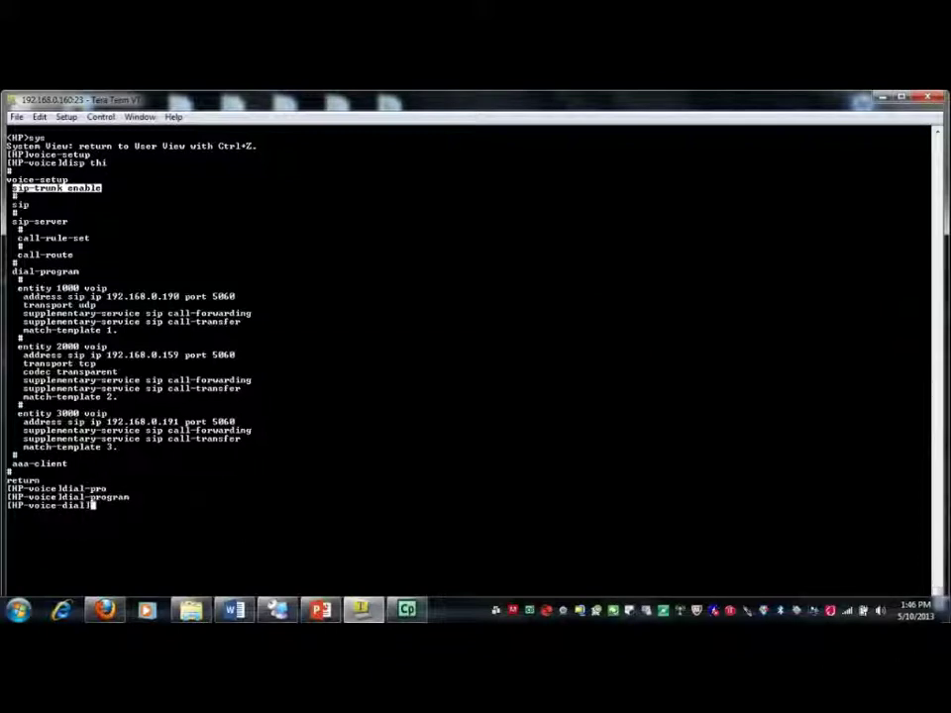
Display the dial-program configuration and point out entities 1000, 2000 and 3000
text(disp this)
key(Return)
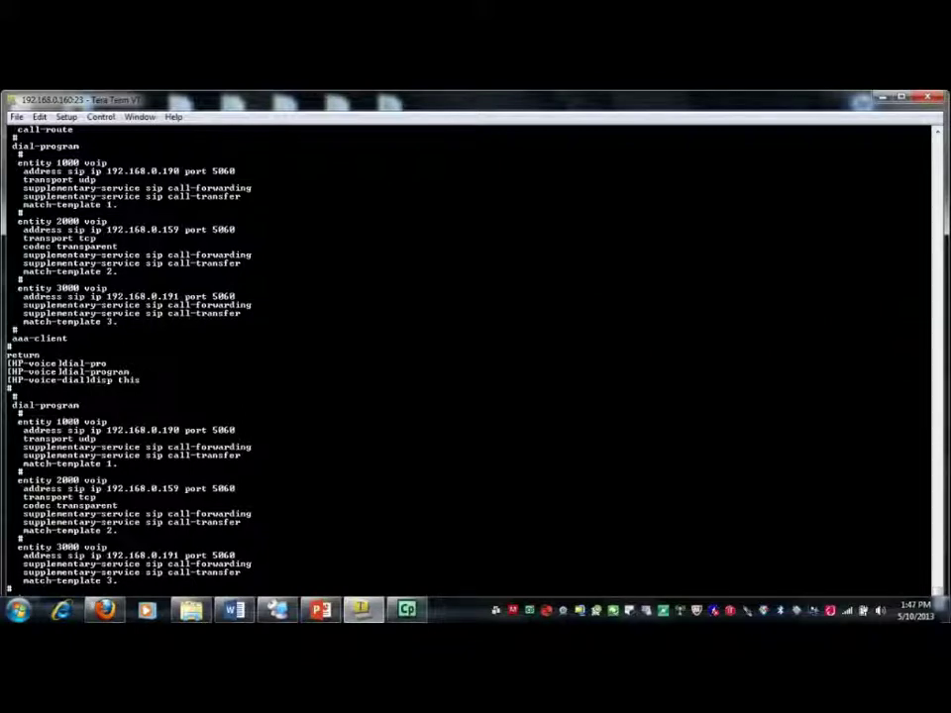
double_click(67, 422)
double_click(68, 480)
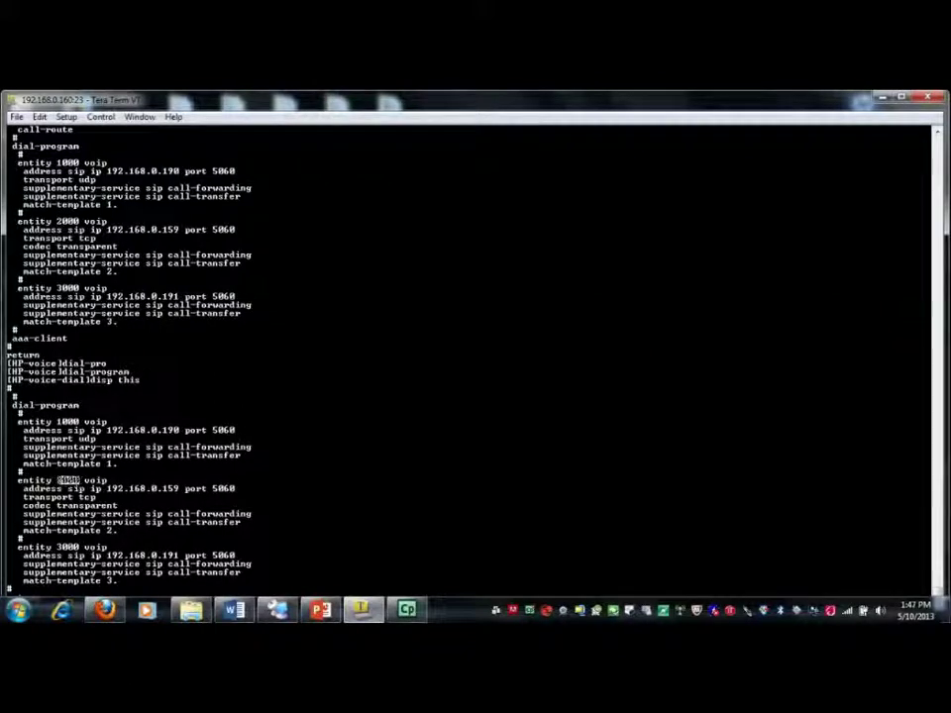
double_click(67, 547)
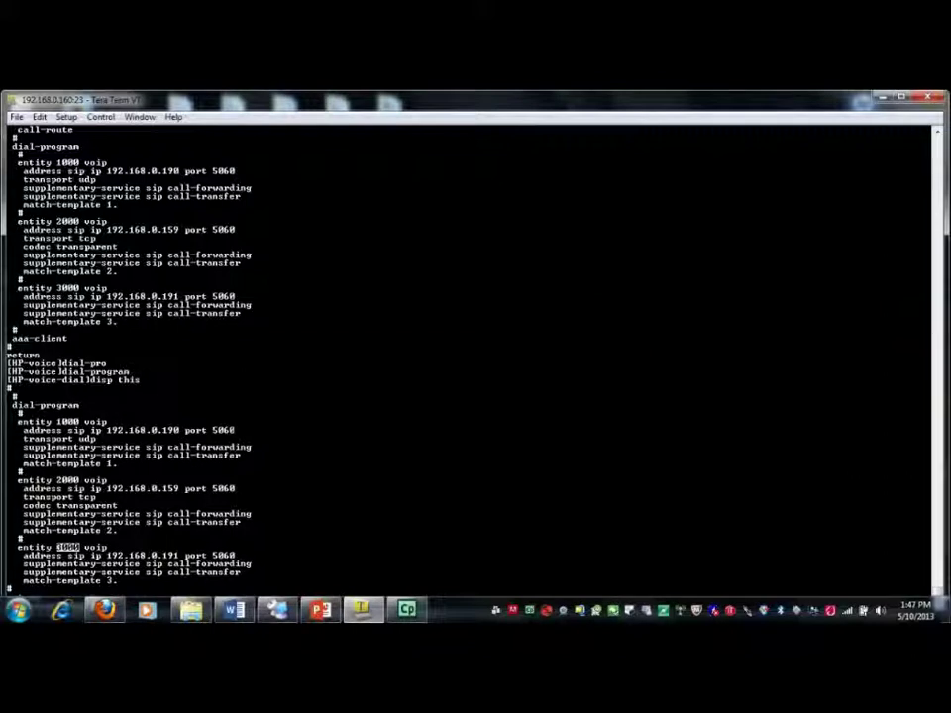
Mark entity 1000's 192.168.0.190:5060, UDP, forwarding/transfer and match-template 1, then entity 2000
drag(152, 430, 24, 430)
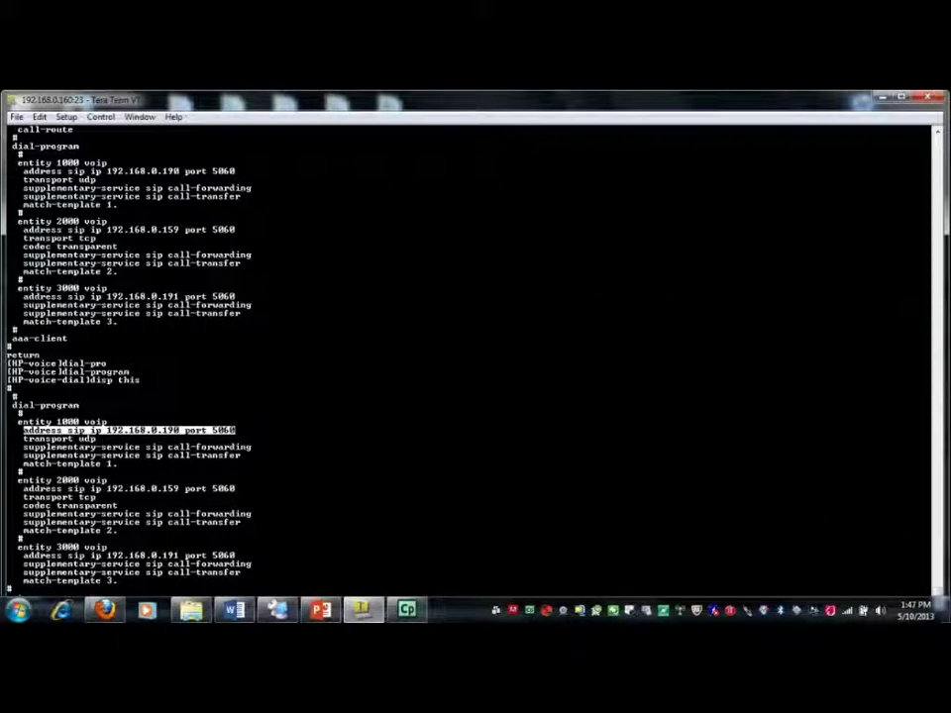
drag(23, 438, 96, 438)
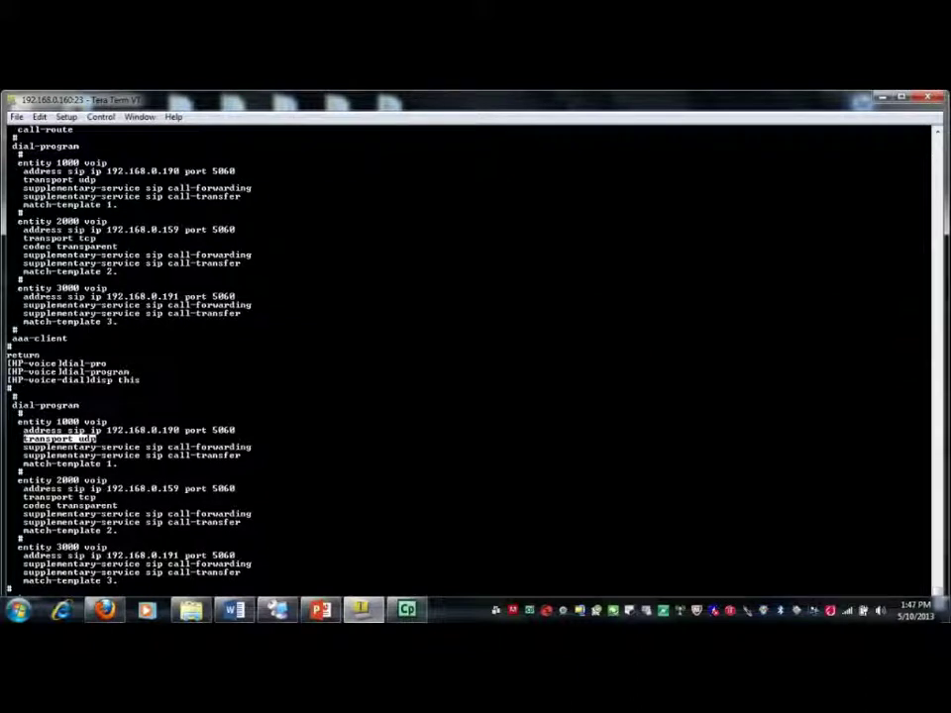
drag(242, 455, 14, 448)
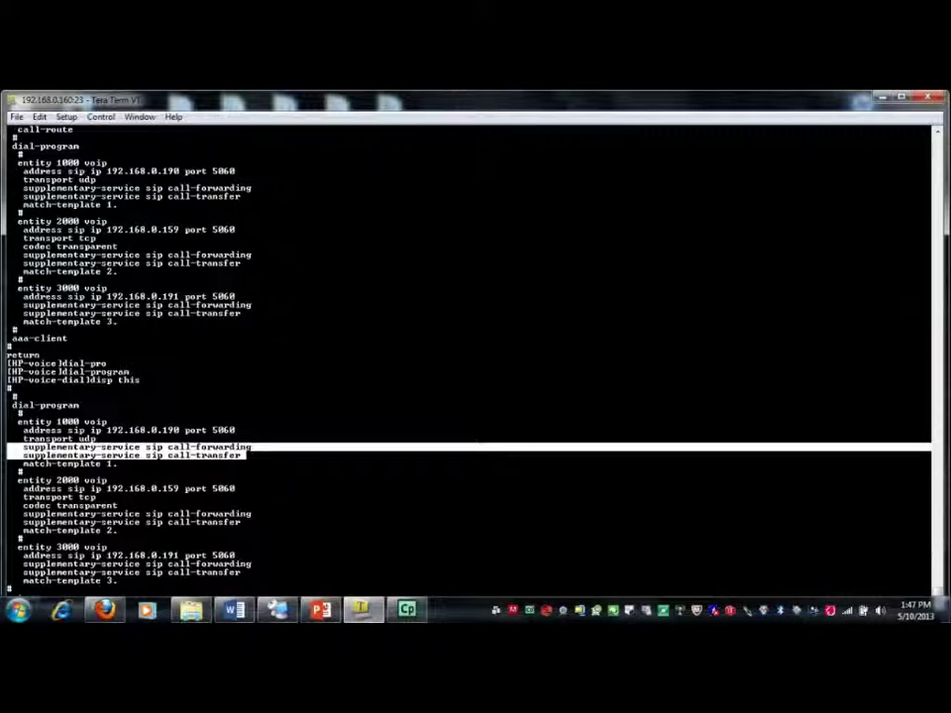
drag(118, 464, 23, 463)
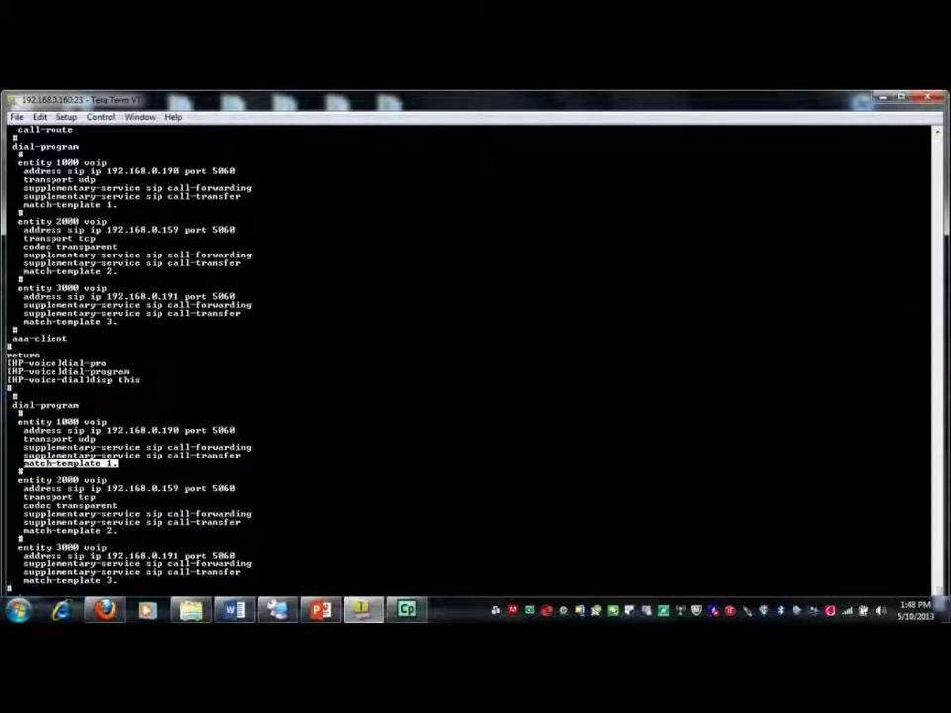
double_click(67, 481)
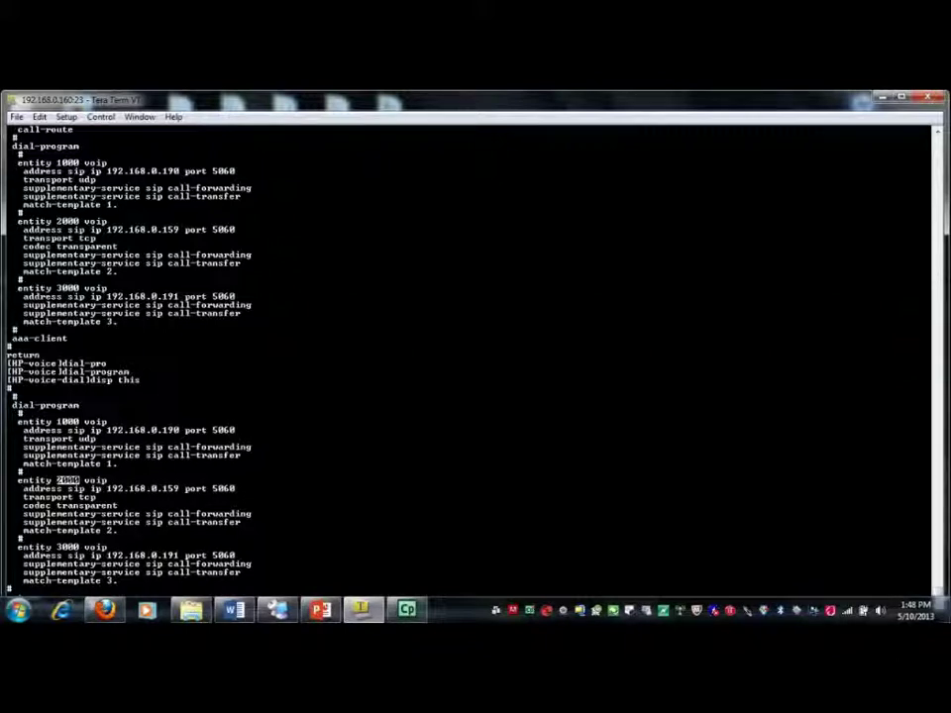
drag(119, 530, 21, 531)
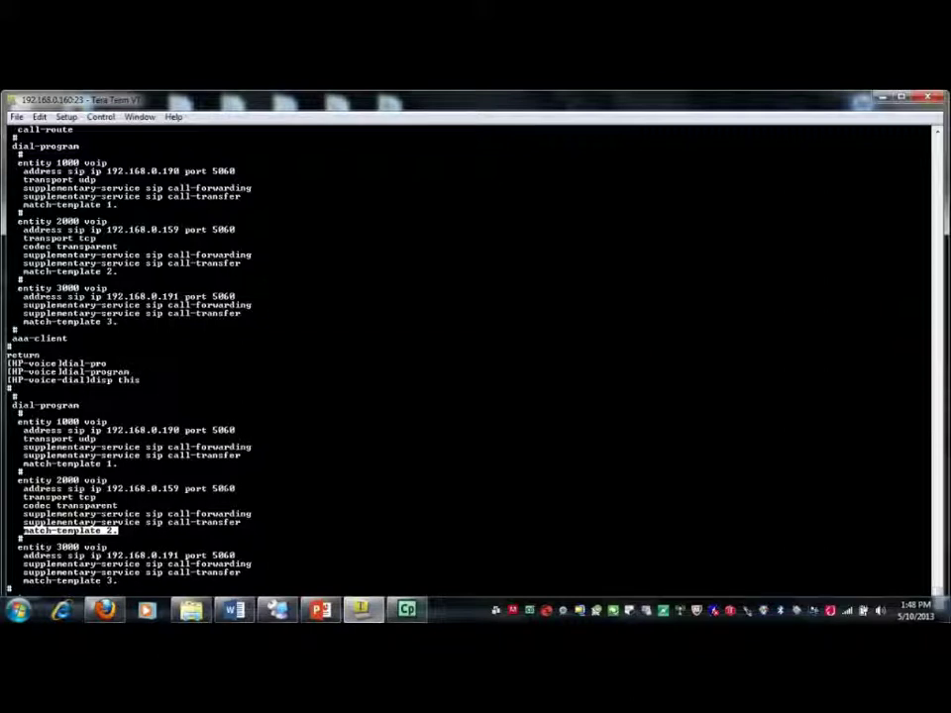
drag(235, 489, 24, 488)
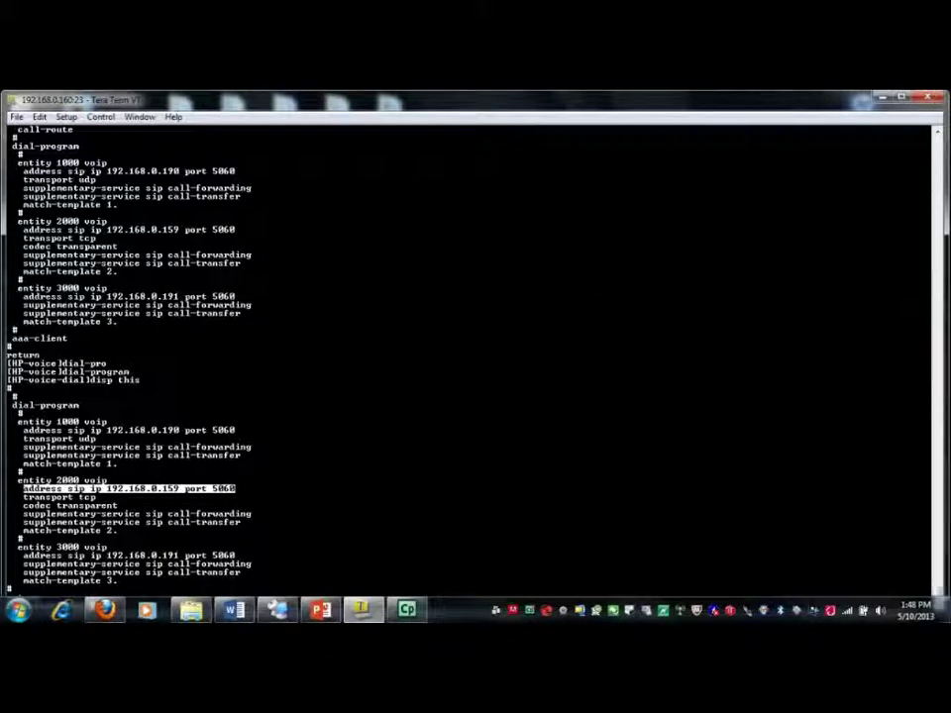
double_click(87, 498)
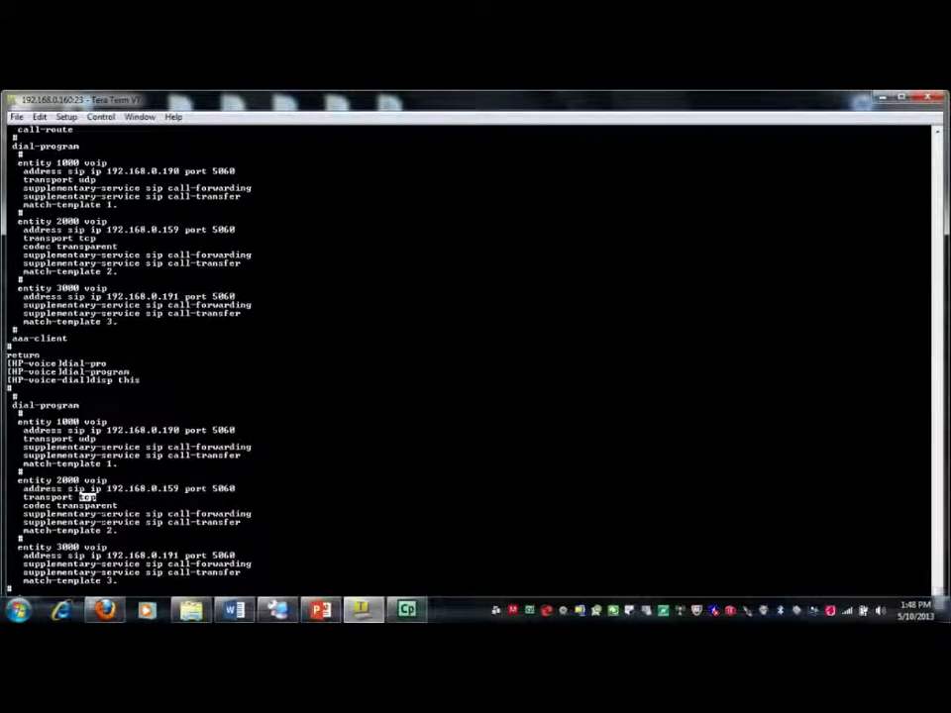
drag(24, 506, 117, 505)
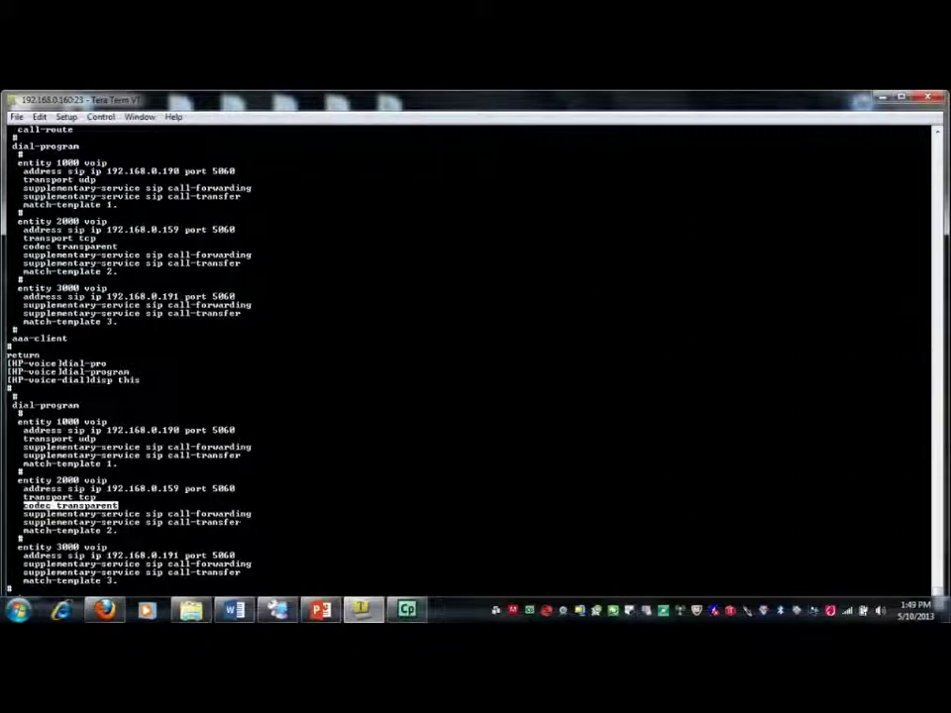
drag(245, 522, 8, 514)
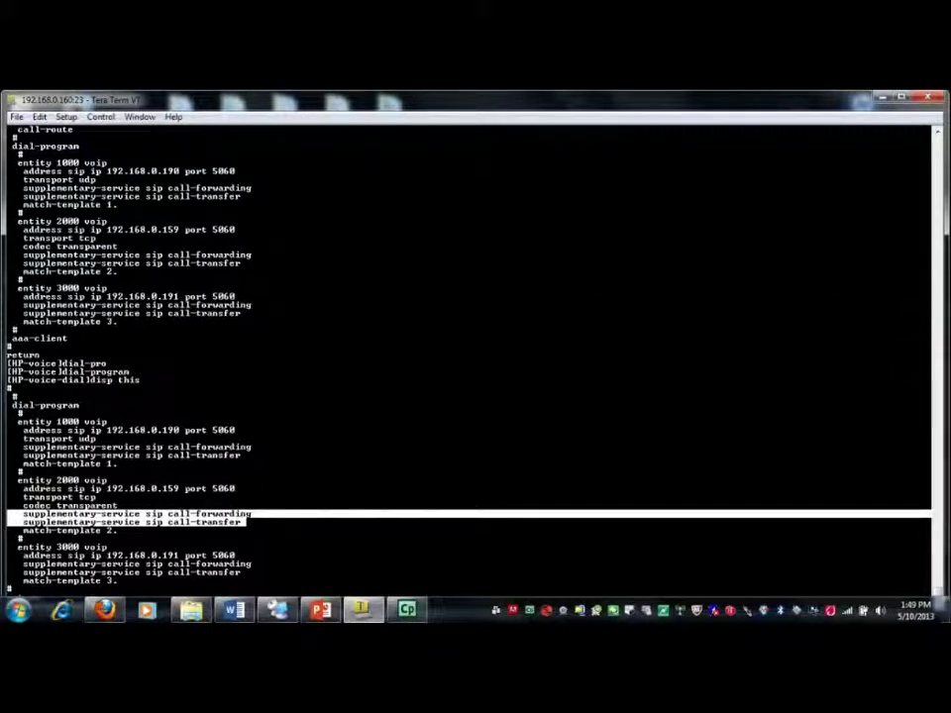
drag(118, 530, 23, 530)
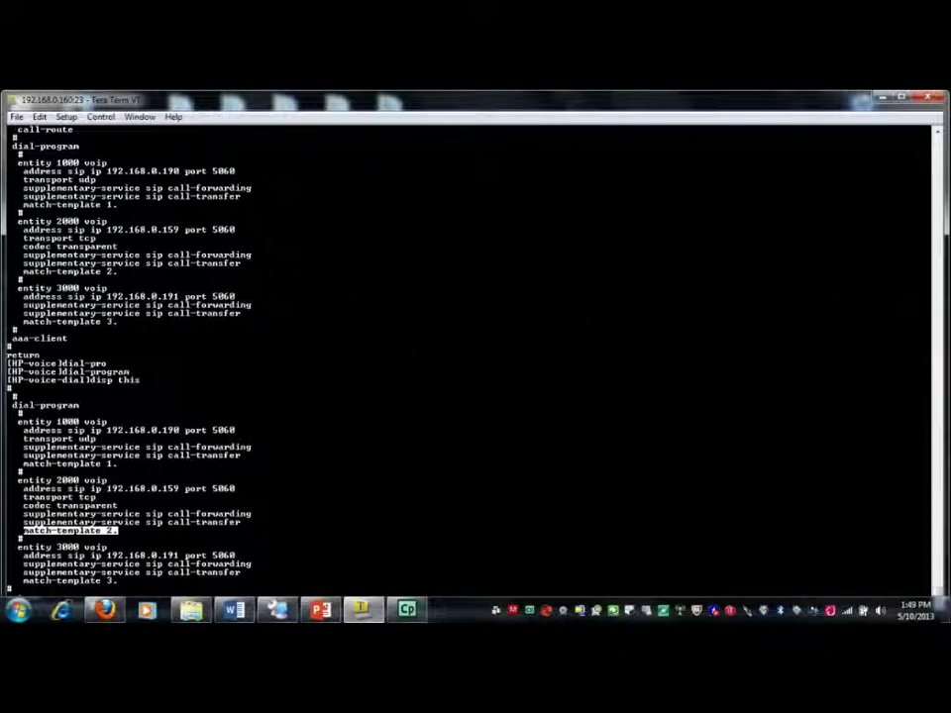
drag(107, 547, 18, 547)
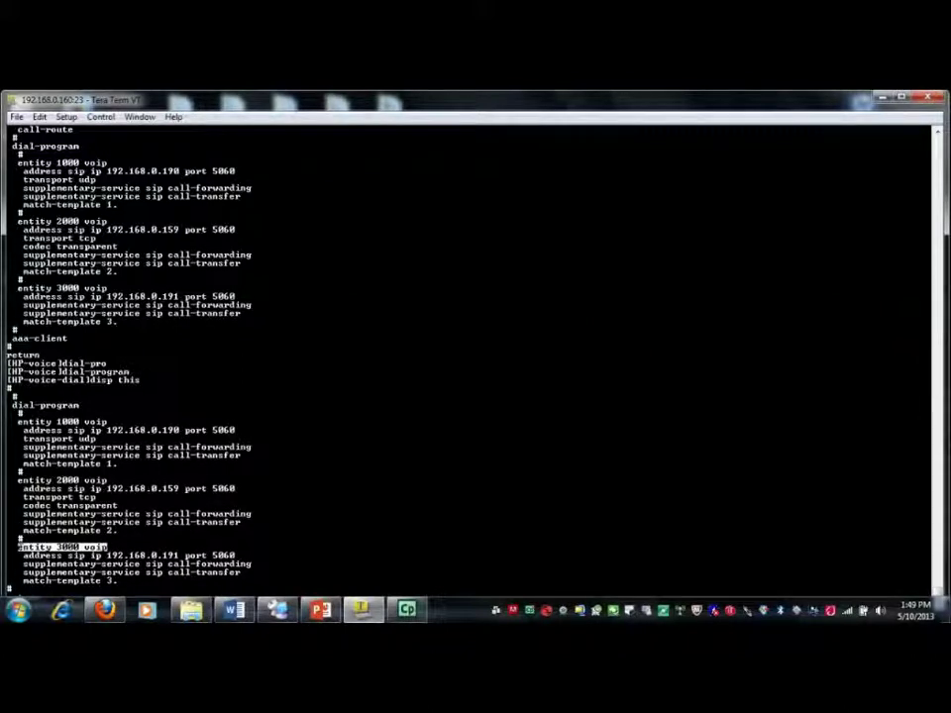
drag(179, 556, 107, 556)
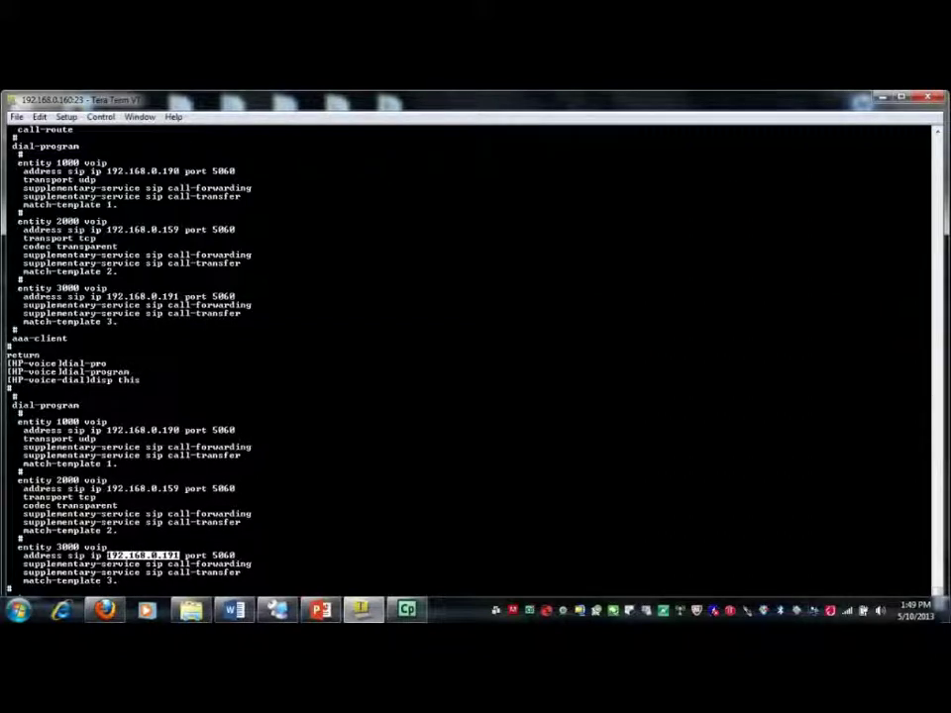
double_click(224, 556)
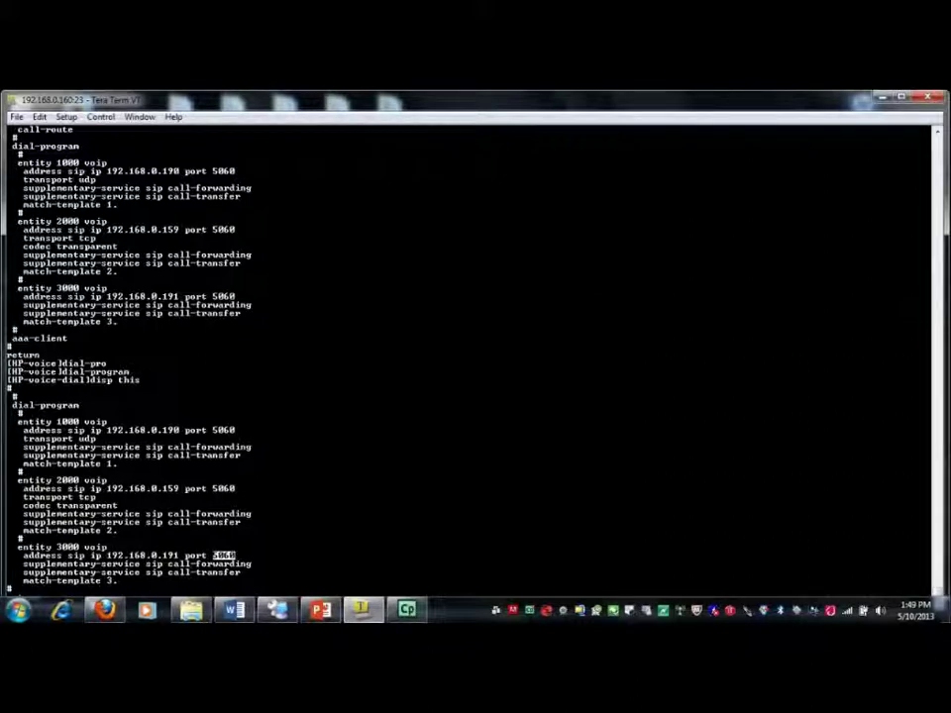
drag(98, 439, 24, 439)
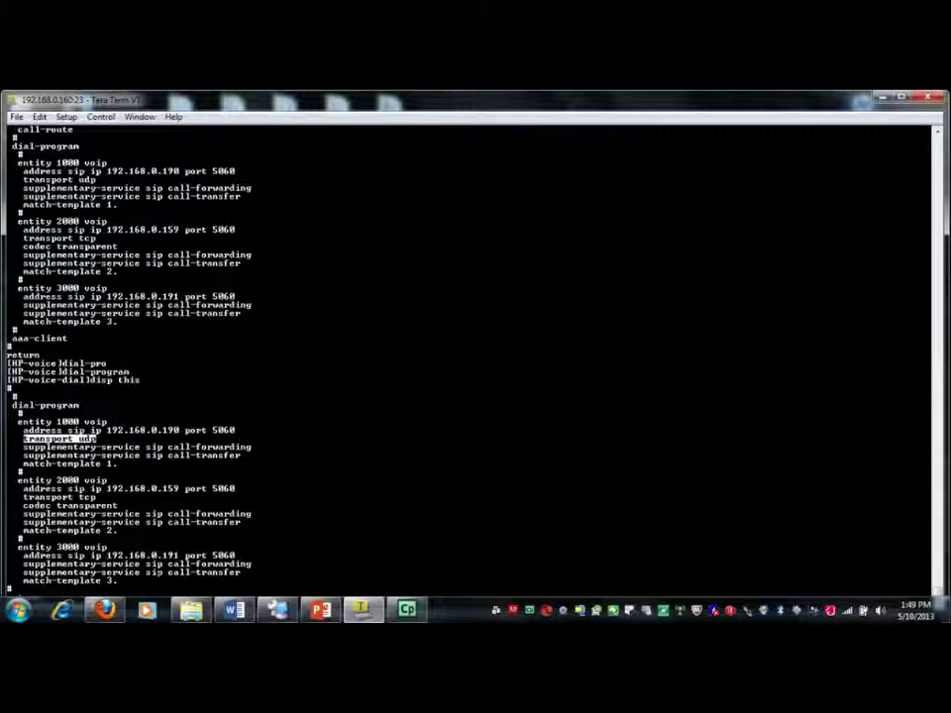
mouse_move(22, 572)
mouse_down()
mouse_move(931, 571)
mouse_move(7, 564)
mouse_up()
drag(118, 581, 13, 581)
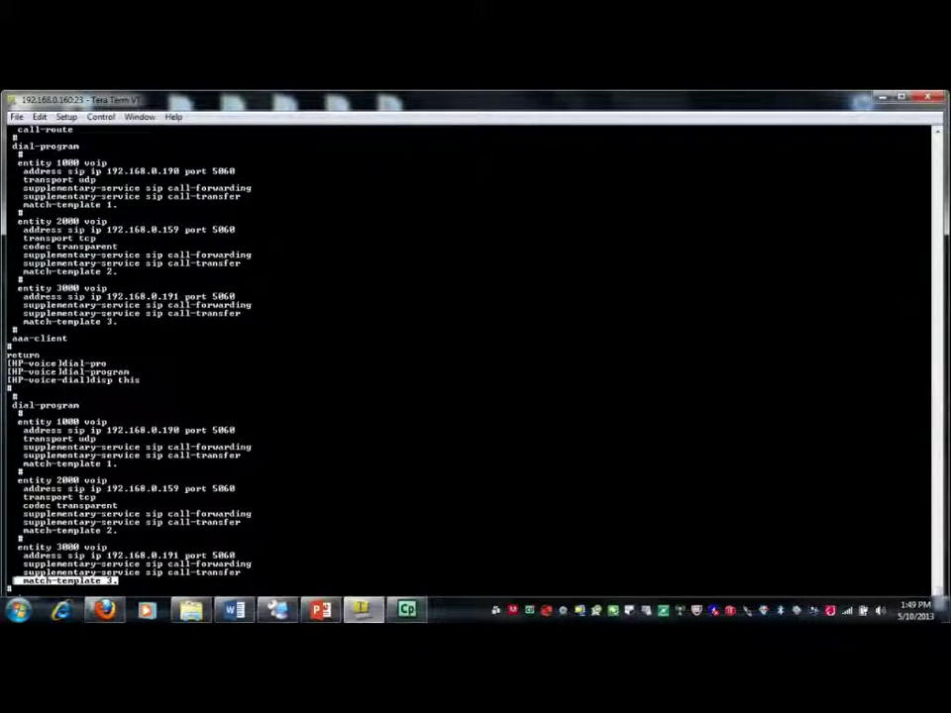